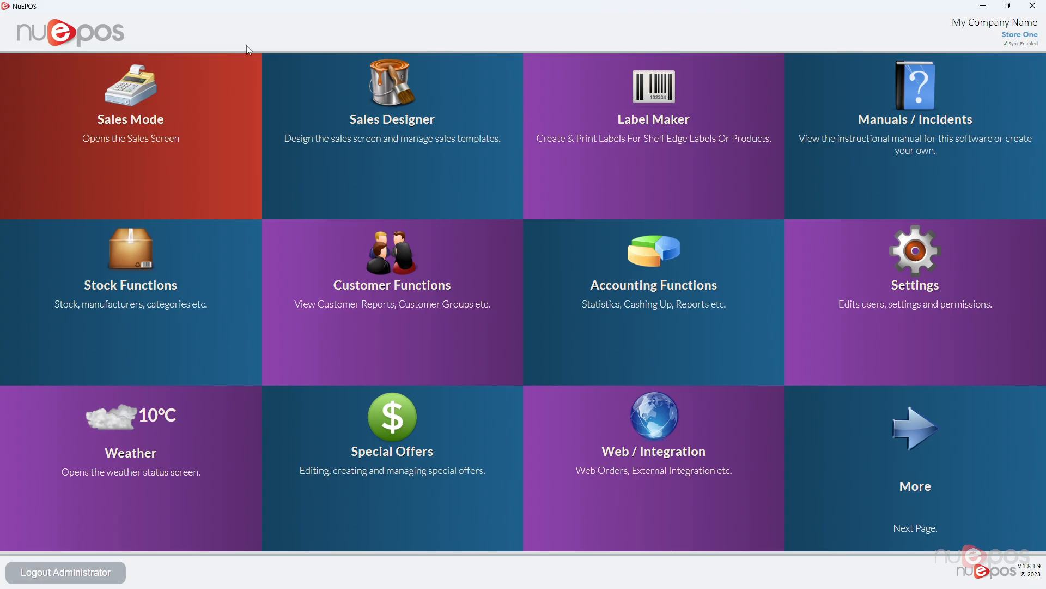
- Open the purchase orders list from the stock functions
left_click(124, 262)
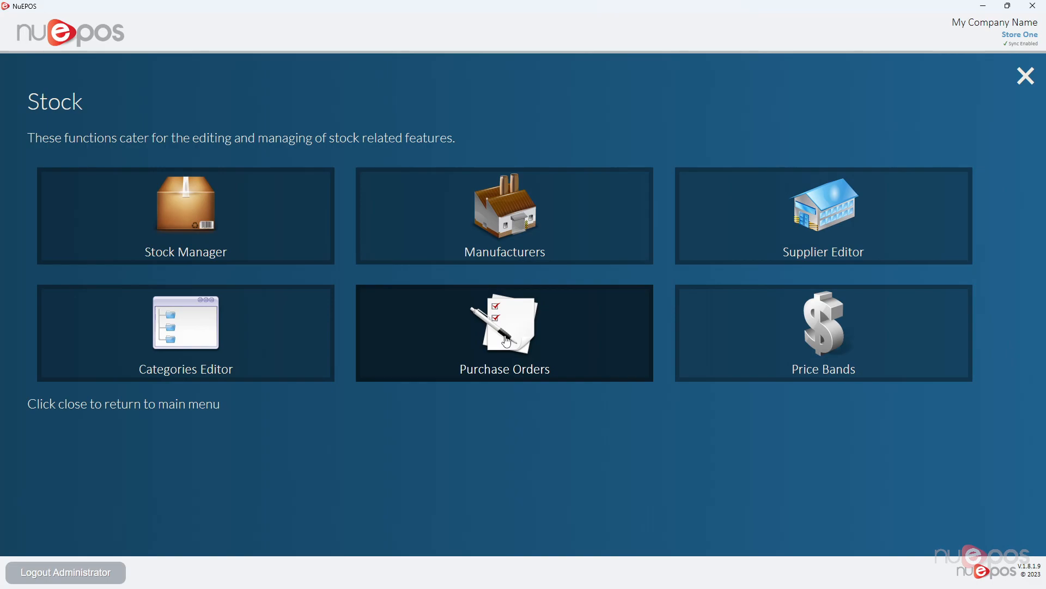
left_click(507, 341)
left_click(775, 106)
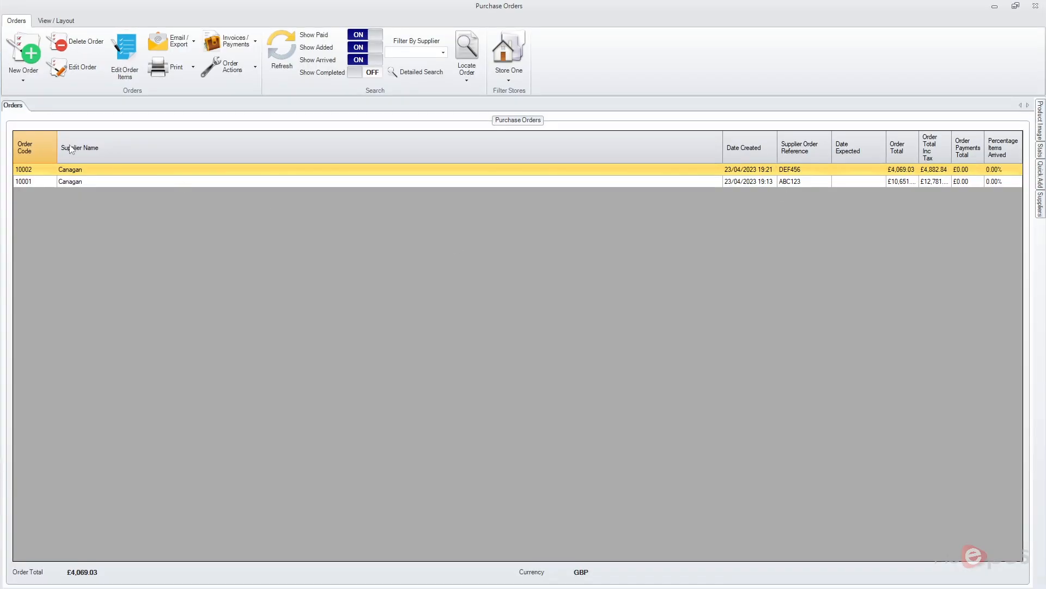
- Create a purchase order from supplier Canagan with supplier order code A4 and open its items for editing
left_click(24, 55)
left_click(399, 132)
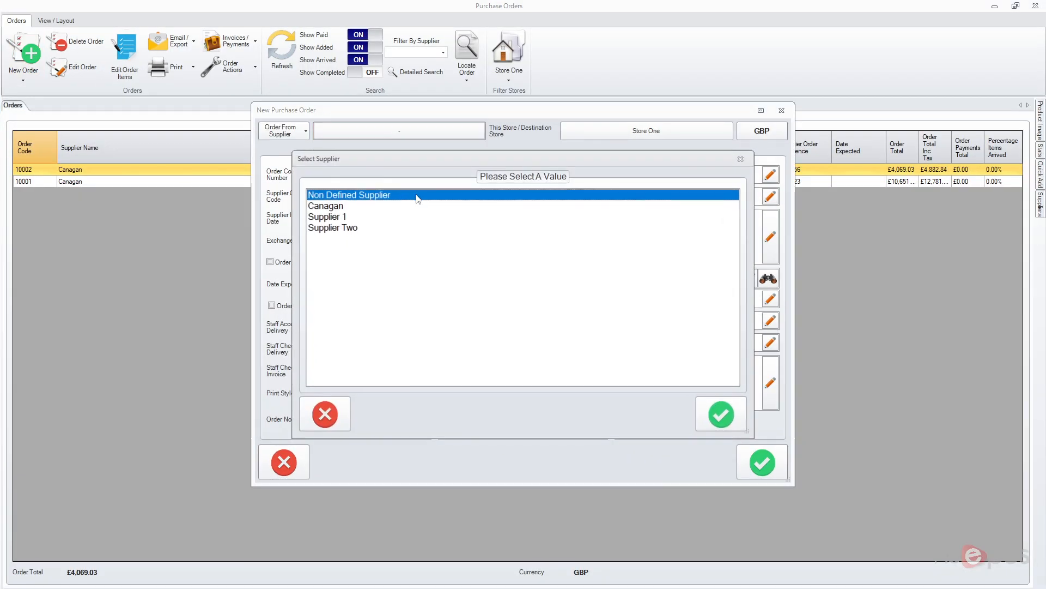
left_click(327, 206)
left_click(721, 414)
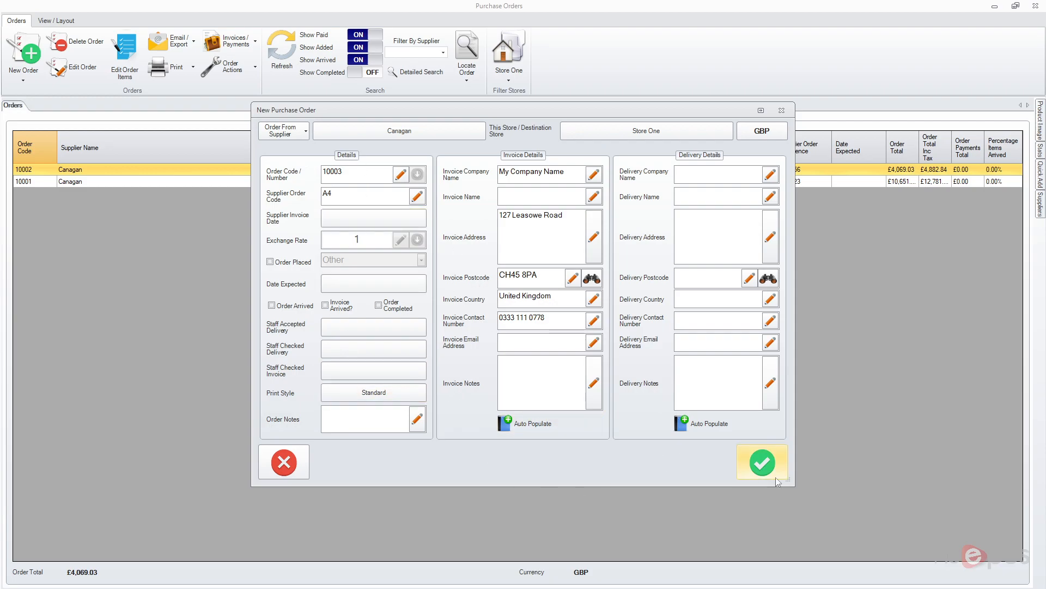
left_click(762, 463)
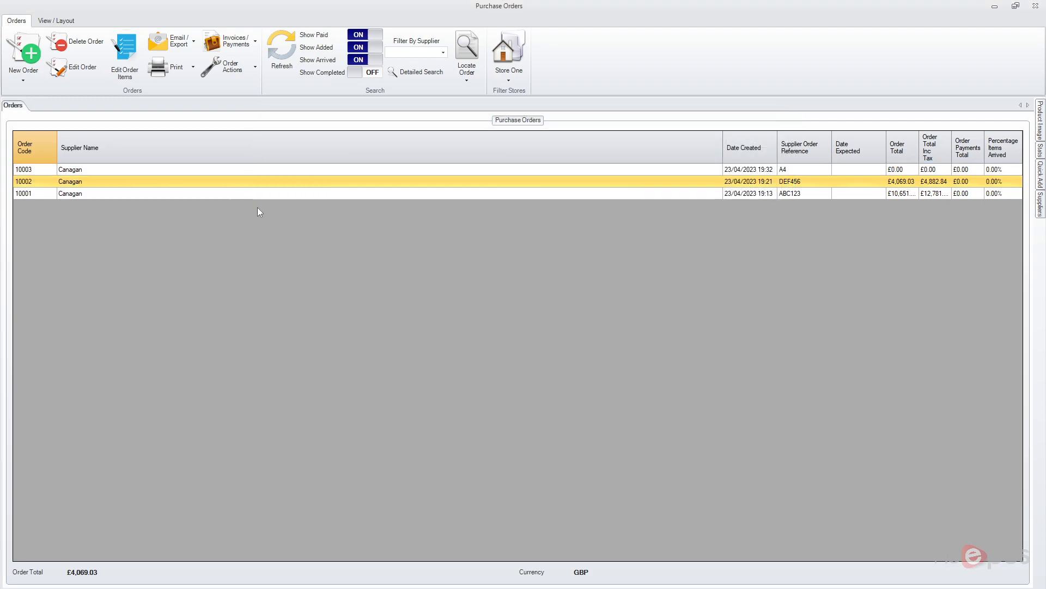
left_click(791, 171)
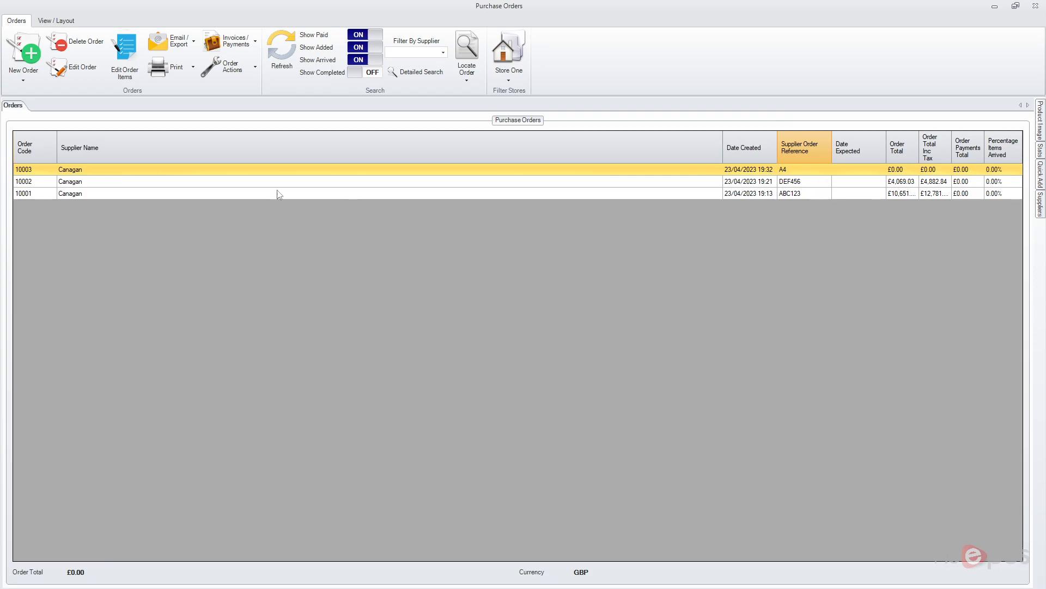
left_click(113, 46)
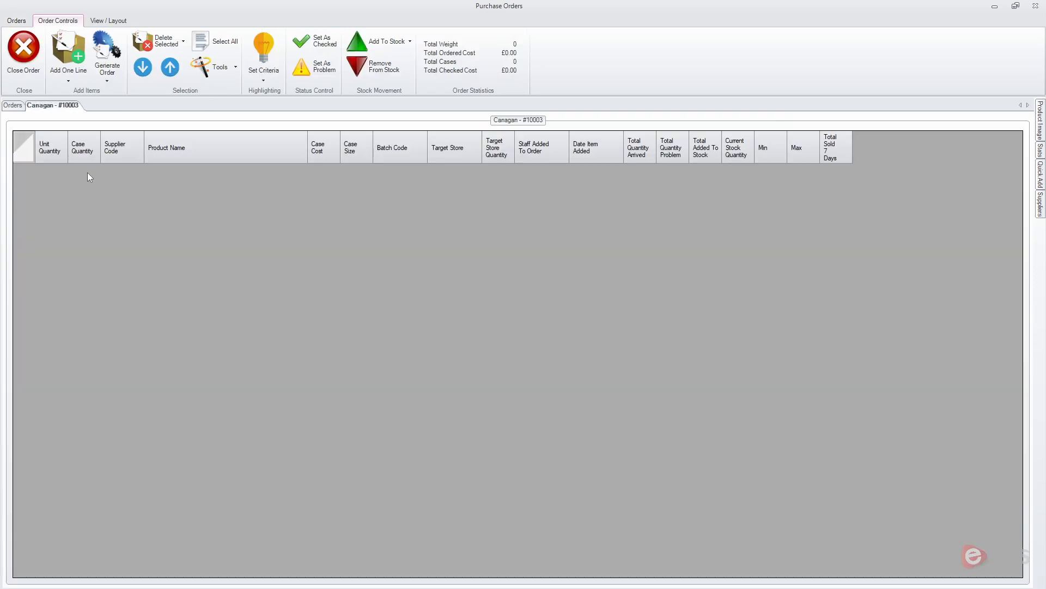
- Search Canagan's products for "dog" and add the five 400g x 6 cans from Free-Run Chicken through Turkey & Duck Dinner to the order
left_click(70, 57)
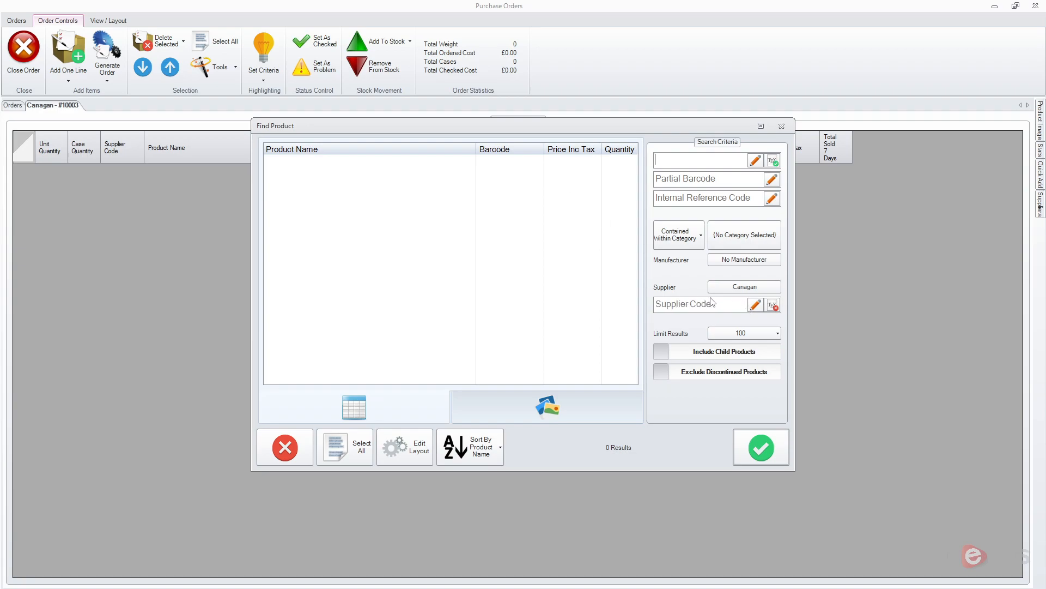
left_click(732, 291)
left_click(701, 161)
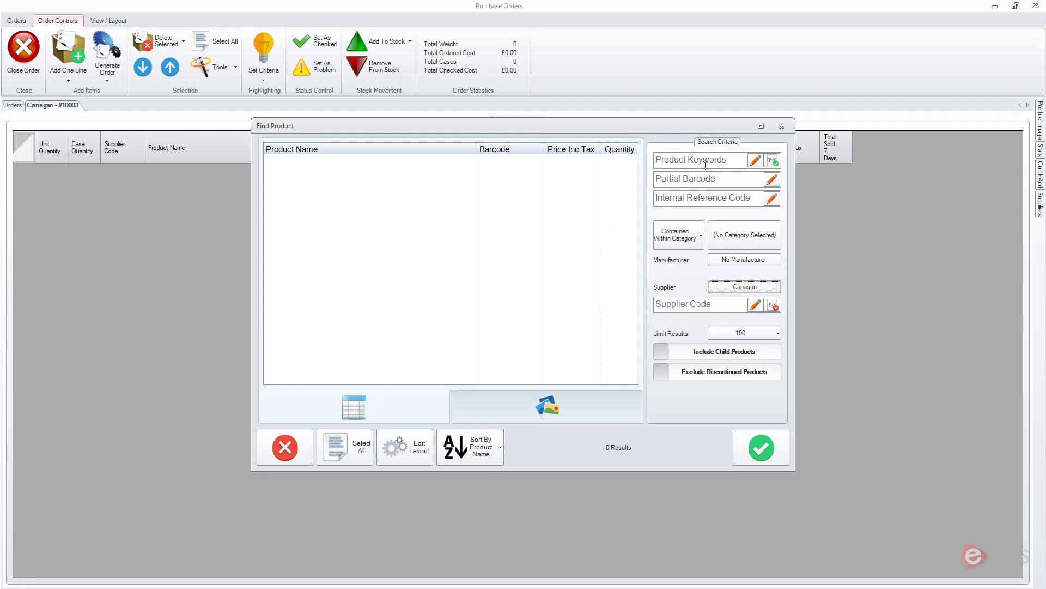
type("dog")
key("Return")
left_click_drag(391, 228, 406, 287)
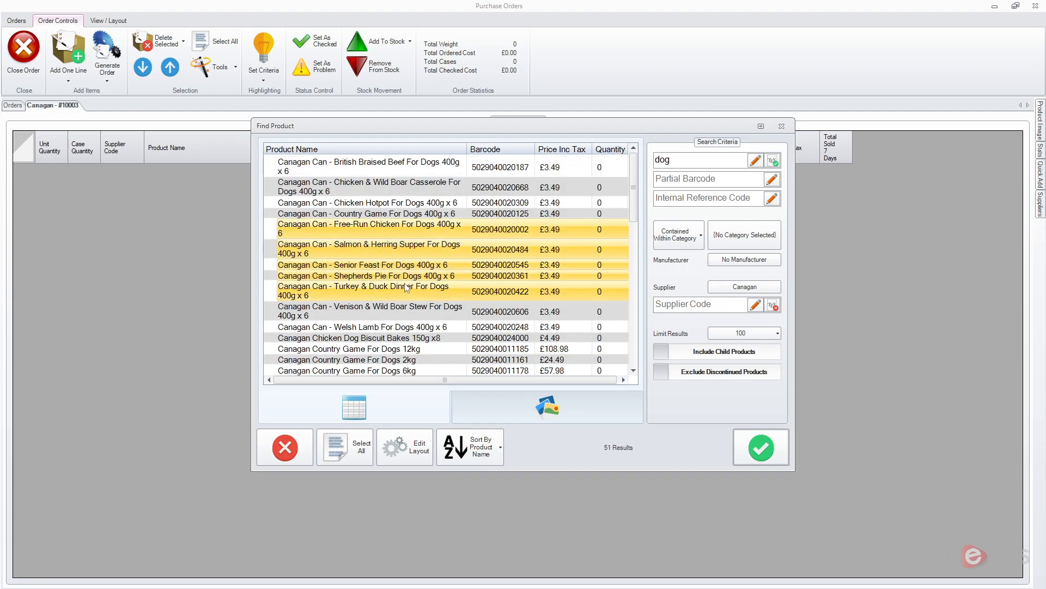
left_click(761, 447)
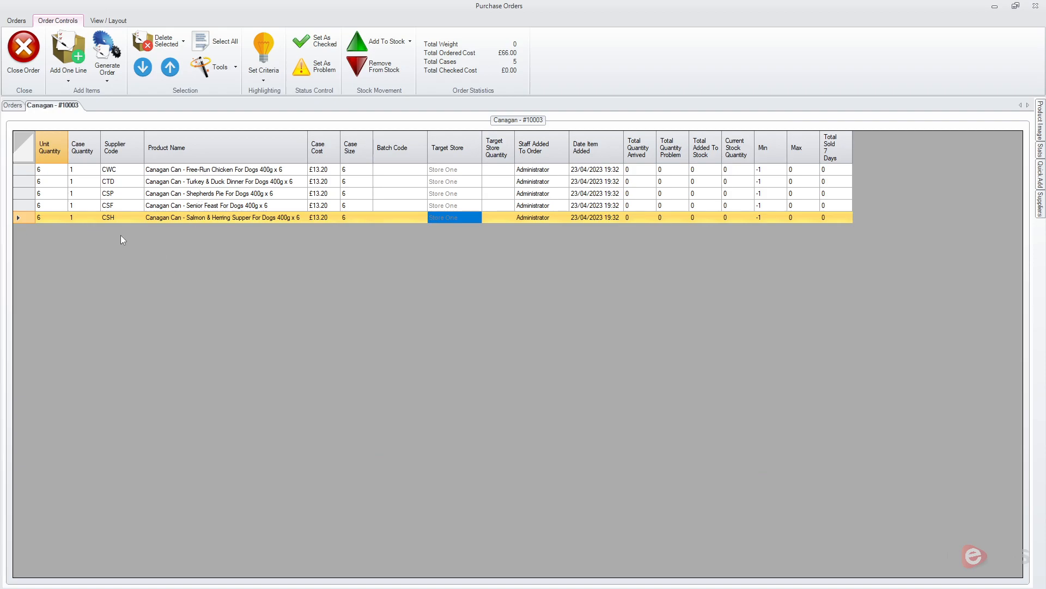
- Set the case quantity to 2 for Turkey & Duck Dinner and 5 for Senior Feast
left_click(61, 171)
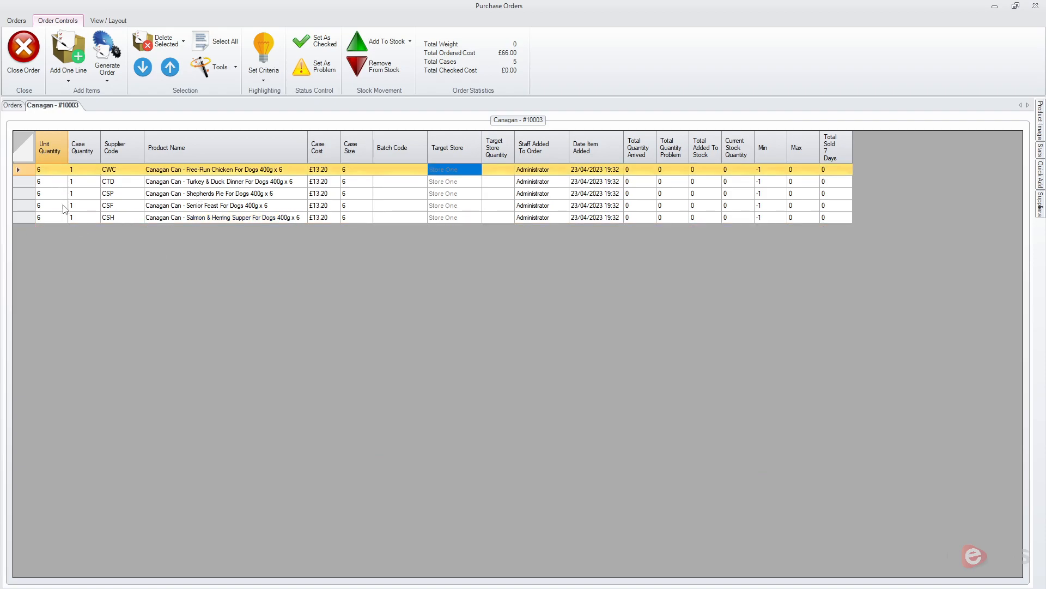
left_click(82, 184)
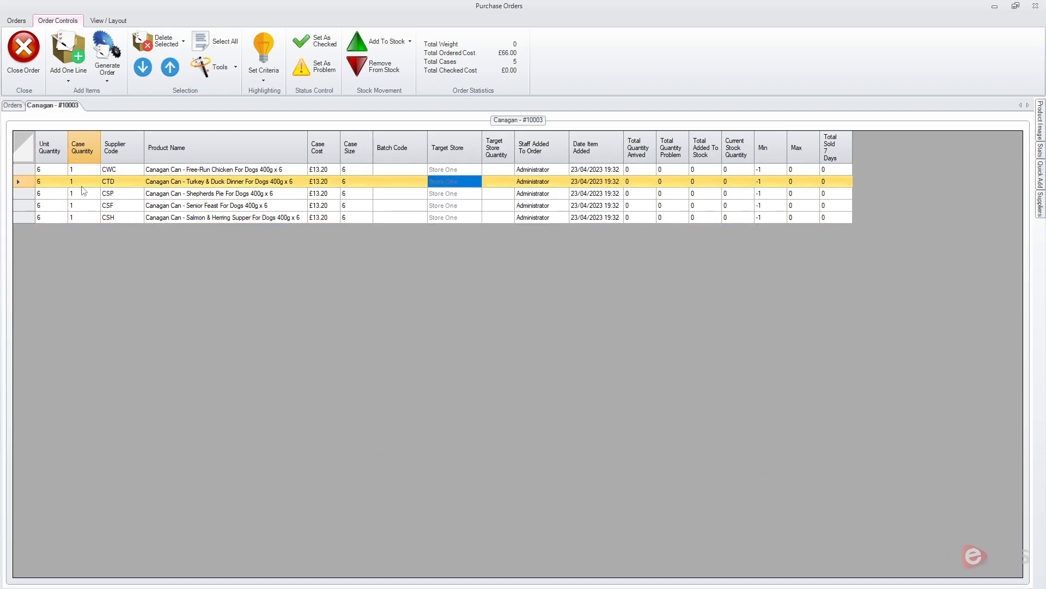
type("2")
left_click(82, 207)
type("5")
key("Return")
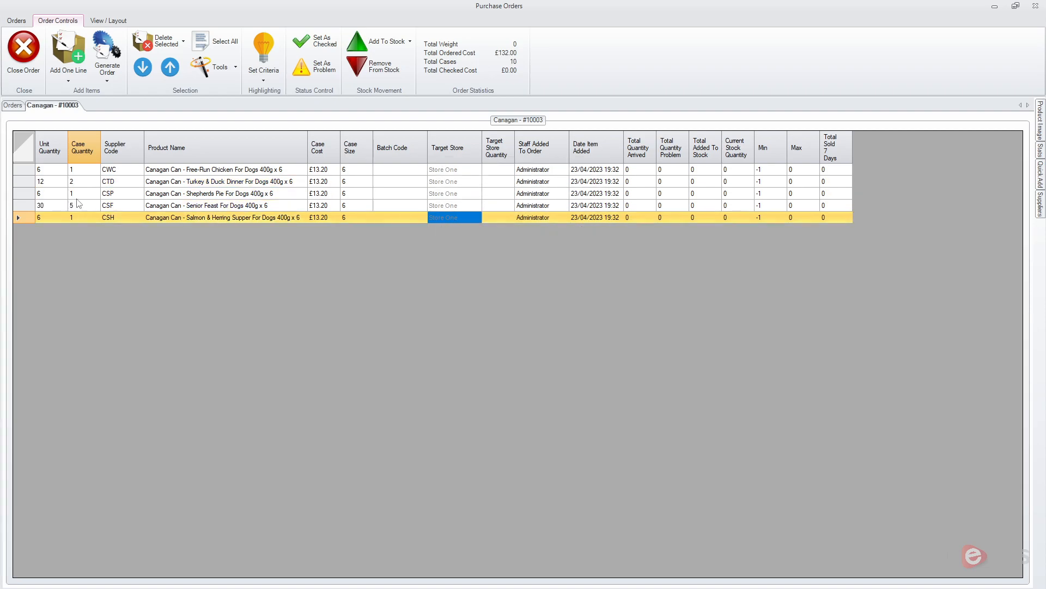
left_click(69, 82)
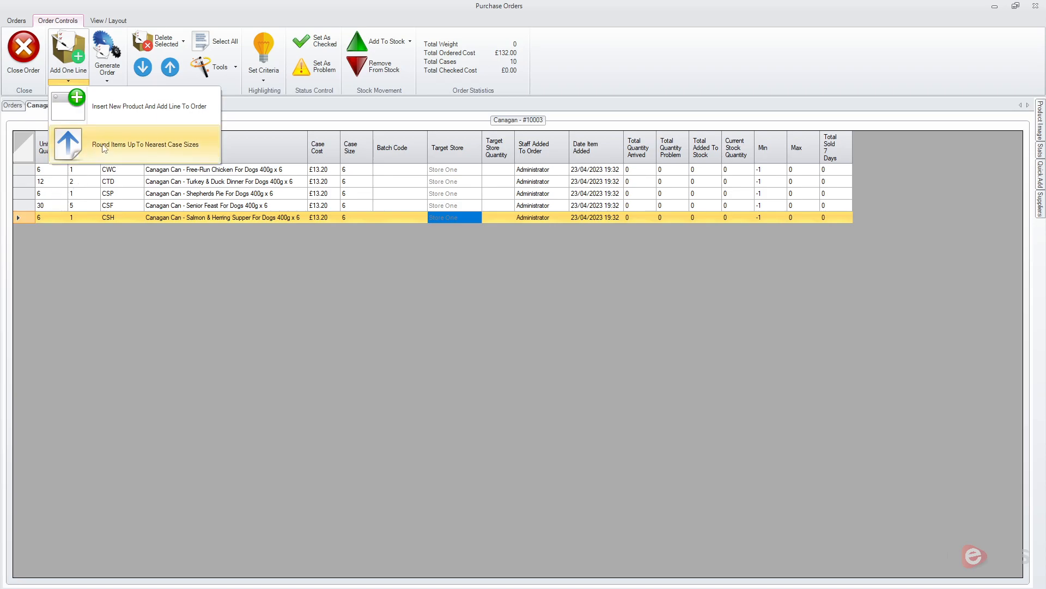
left_click_drag(320, 184, 320, 189)
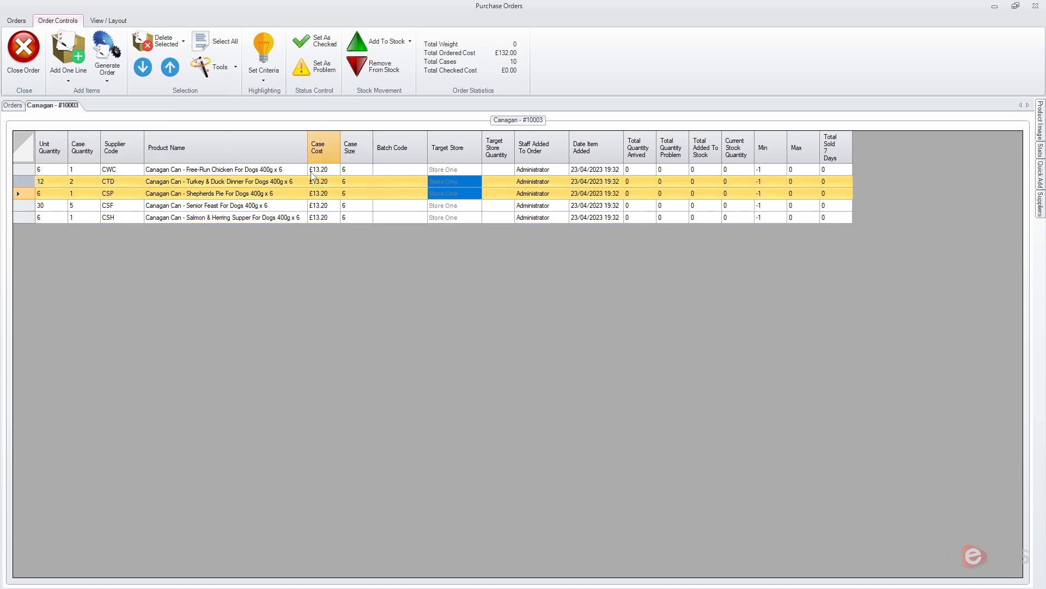
left_click(314, 170)
- Use Quick Add with a product name search for "dog" to add 5 cases of Canagan Can - Salmon & Herring Supper For Dogs
mouse_move(1041, 179)
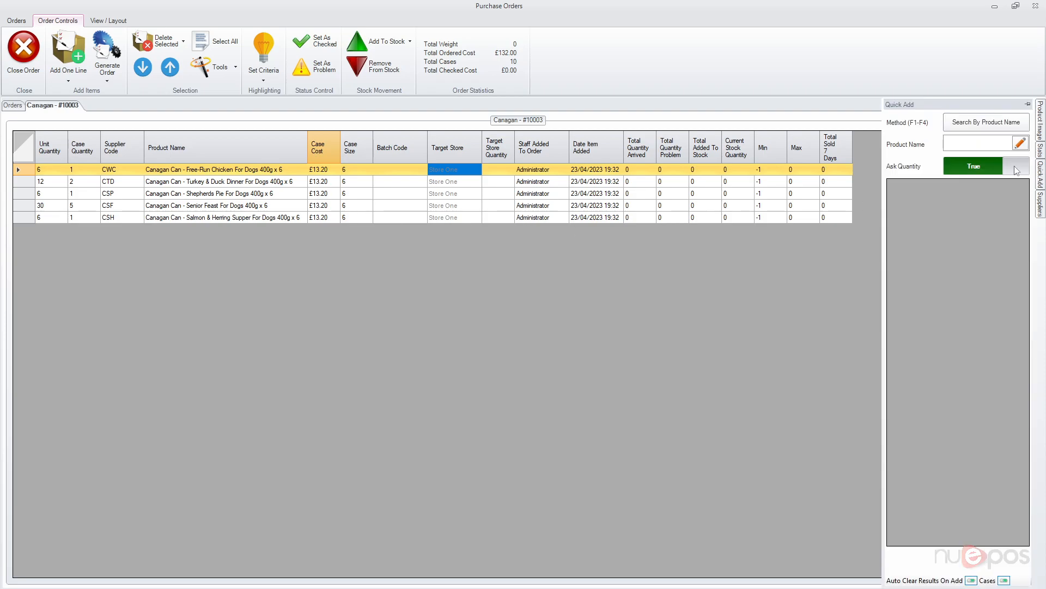
left_click(993, 141)
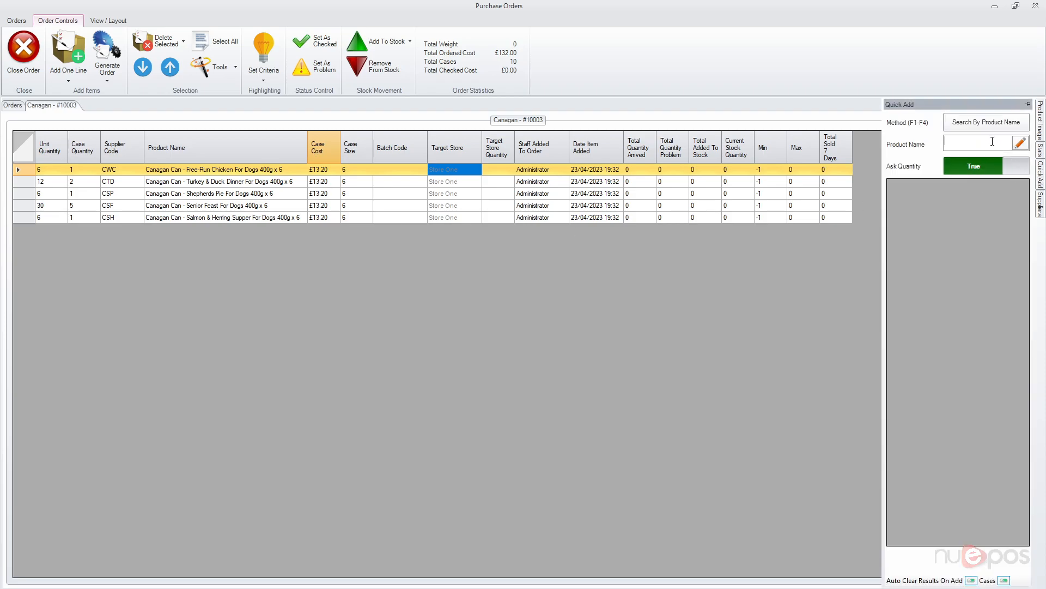
type("dog")
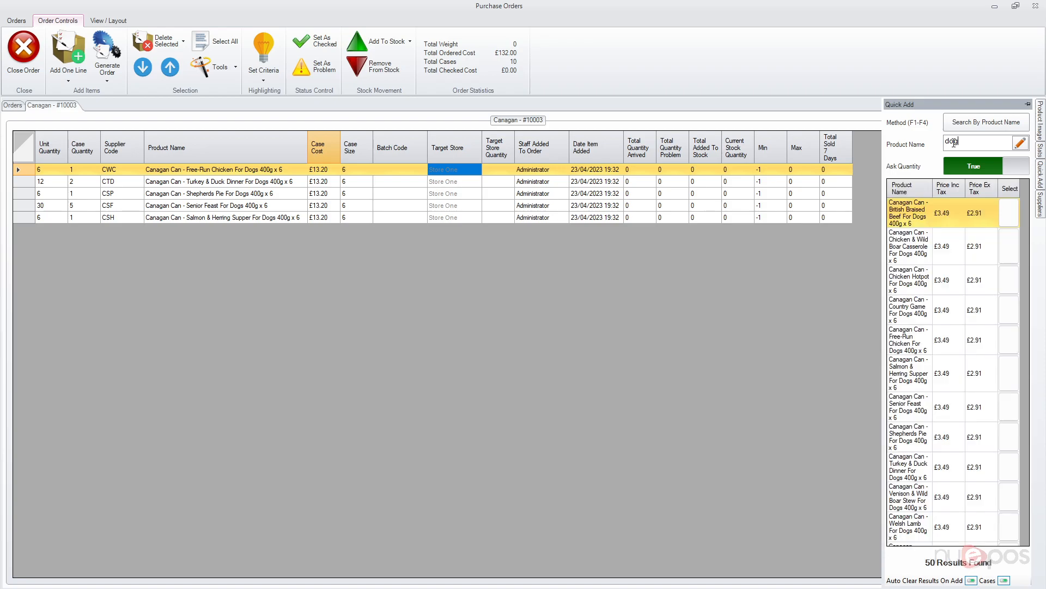
key("BackSpace")
key("BackSpace")
key("BackSpace")
key("Down")
key("Down")
key("Down")
key("Down")
key("Down")
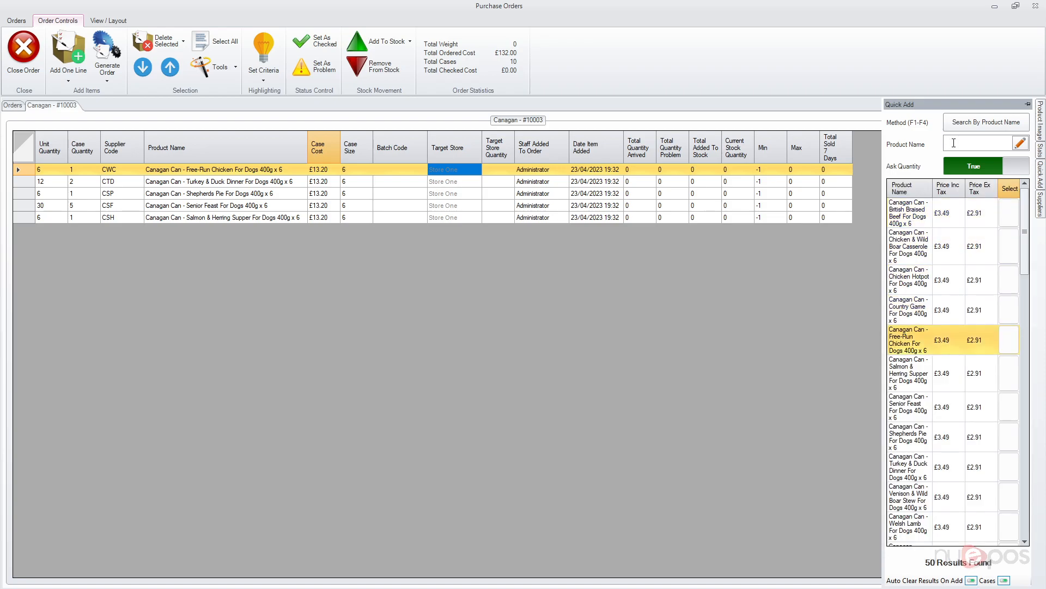
key("Return")
type("5")
key("Return")
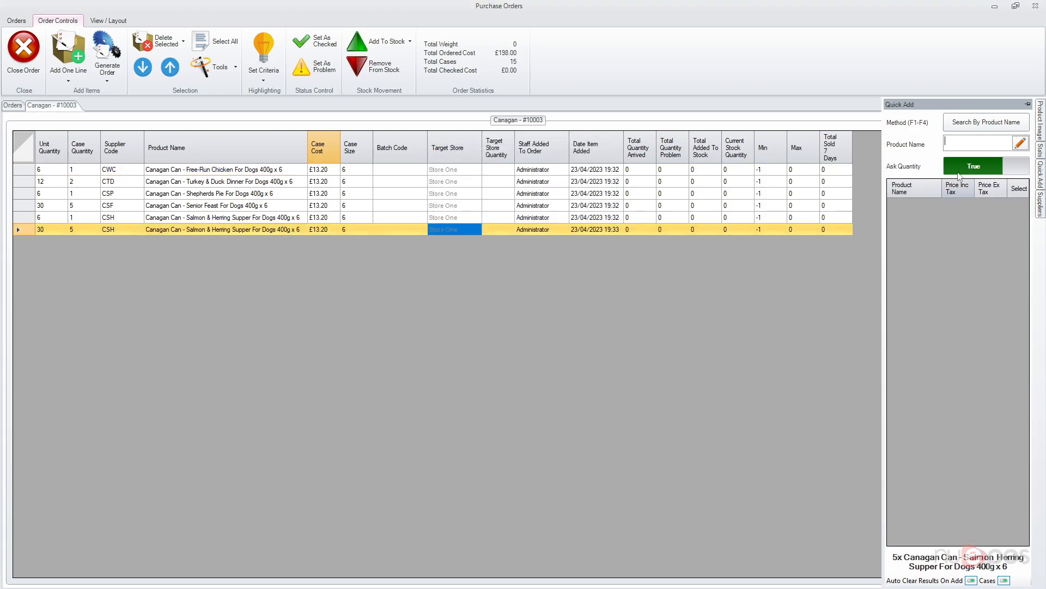
- Switch the Ask Quantity option of Quick Add off and back on, then collapse Quick Add
left_click(968, 173)
left_click(995, 170)
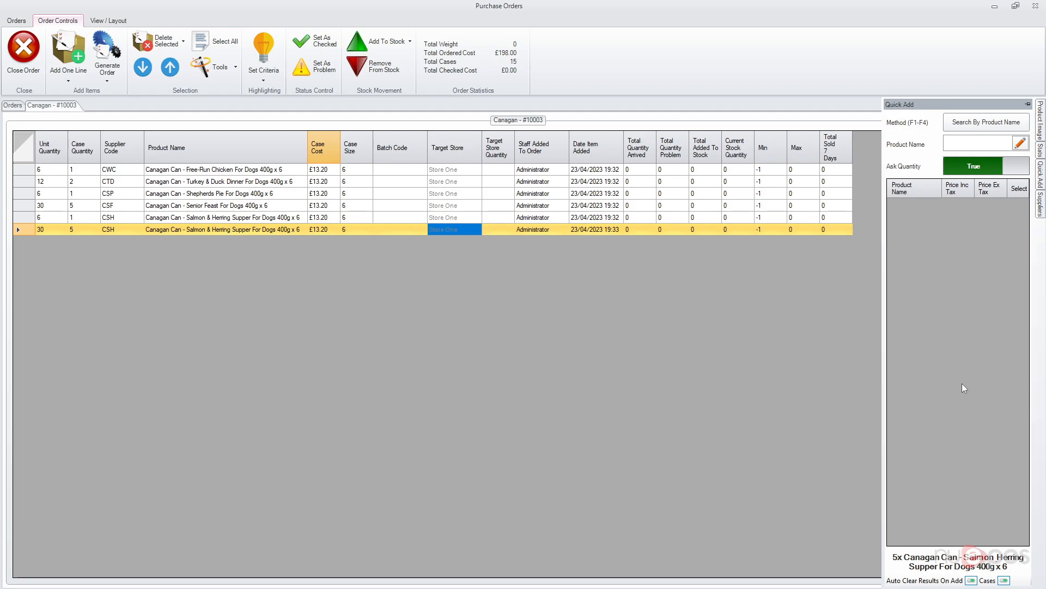
left_click(1028, 104)
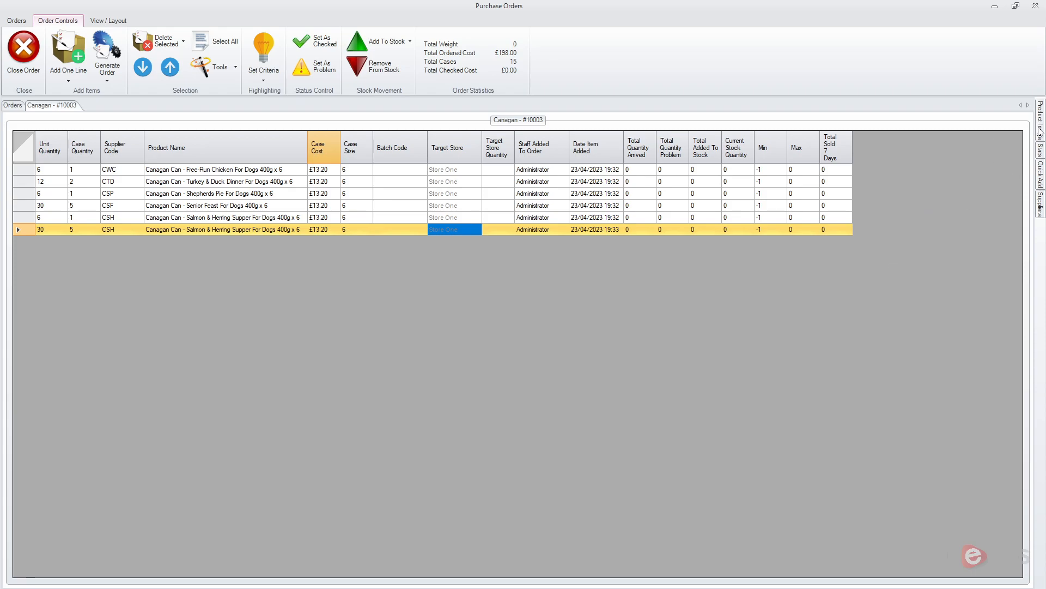
- Search online for an image of the Senior Feast product and assign the first picture found to it
mouse_move(1039, 131)
left_click(1028, 104)
left_click(464, 206)
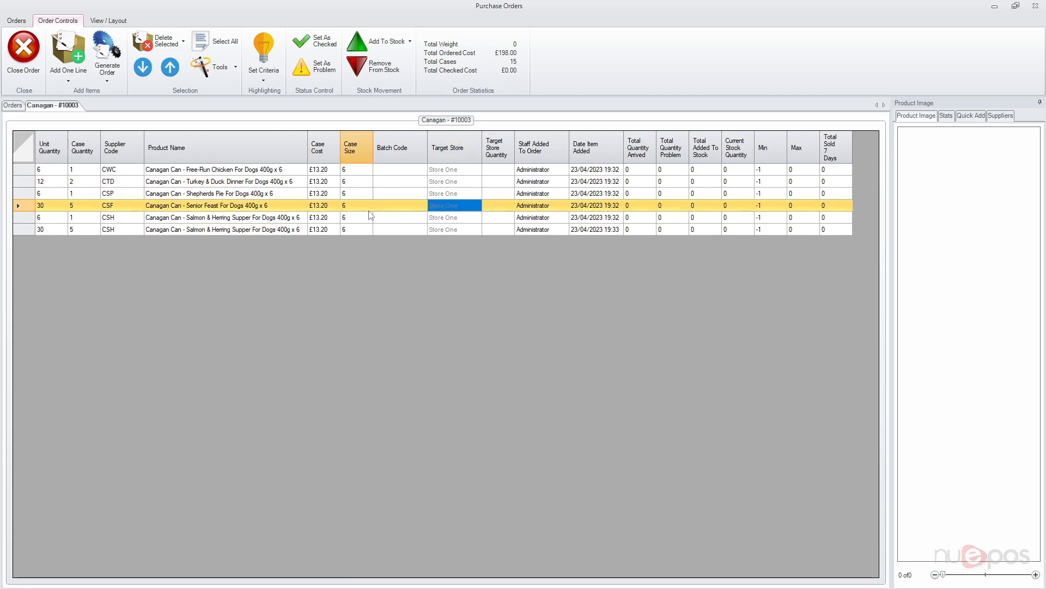
left_click_drag(892, 235, 812, 234)
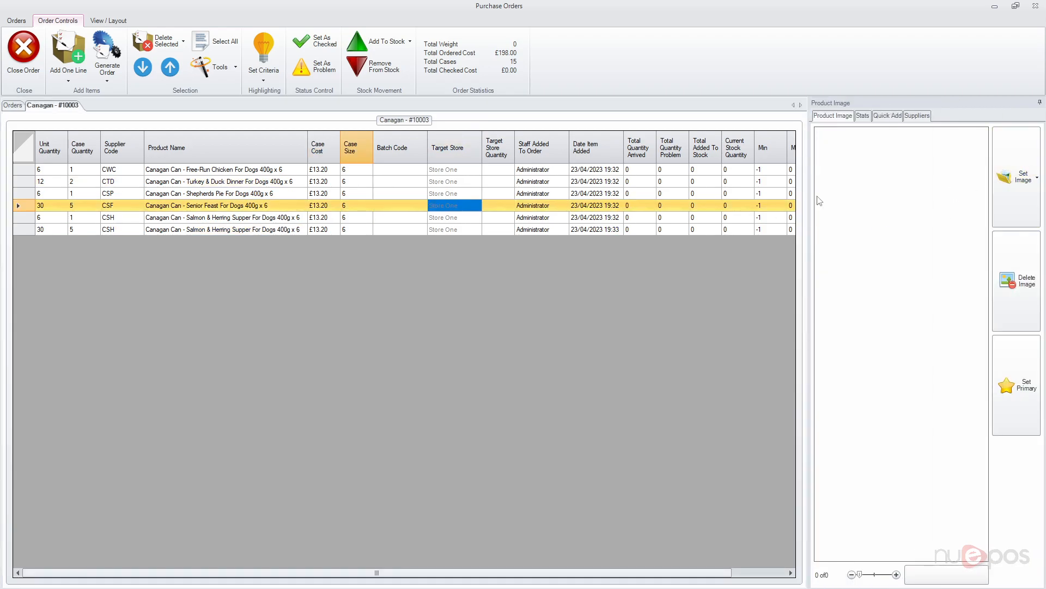
left_click(1027, 179)
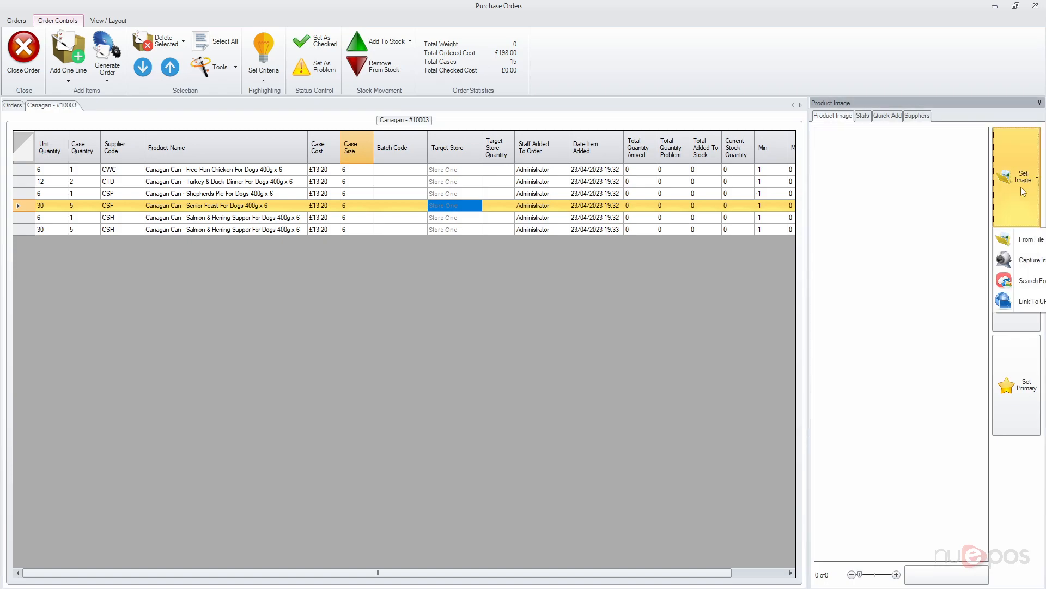
left_click(1024, 285)
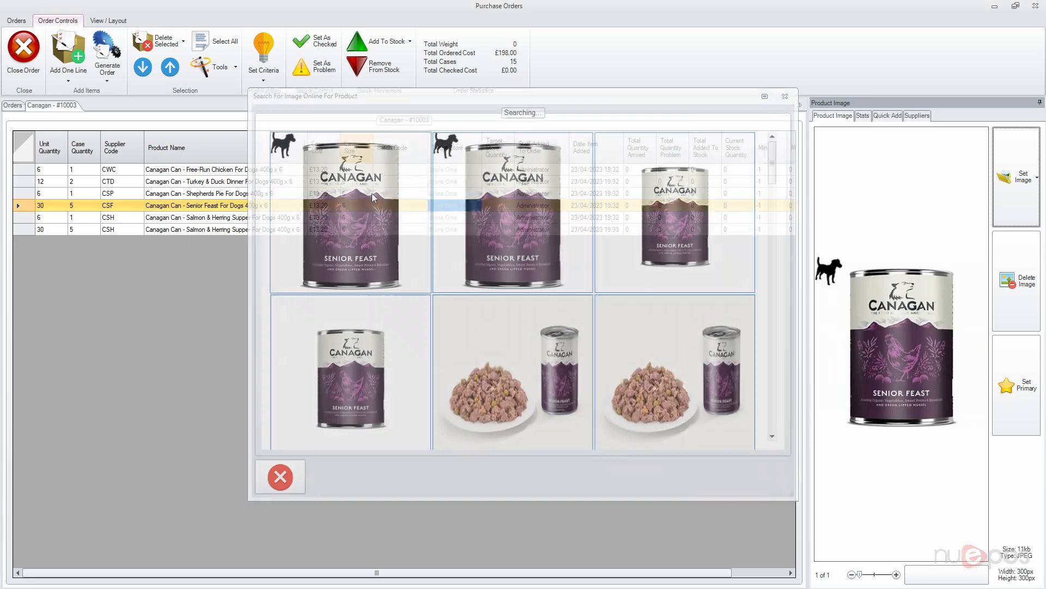
left_click(371, 193)
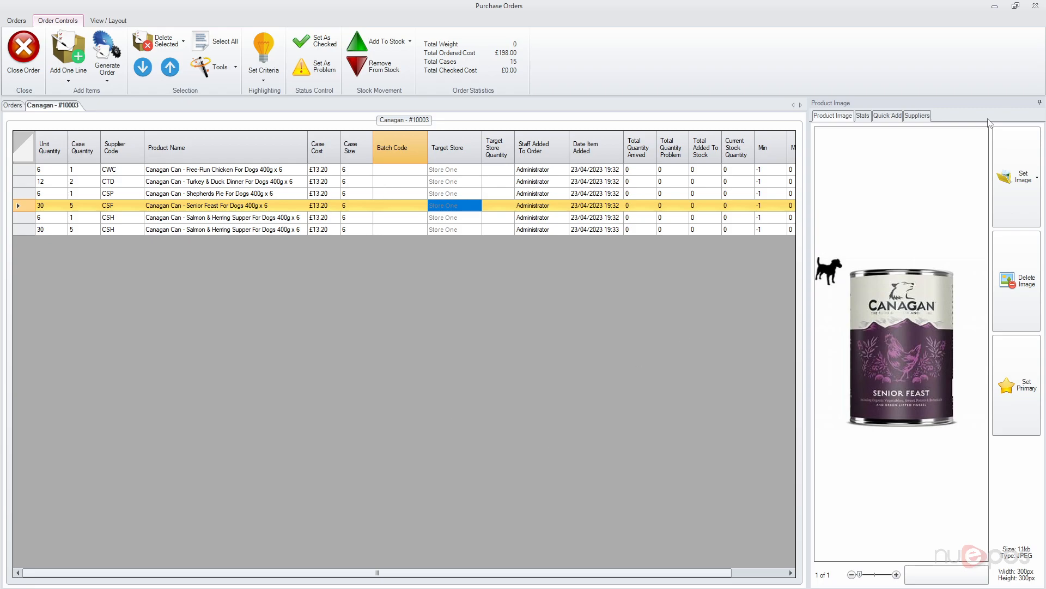
left_click(1040, 103)
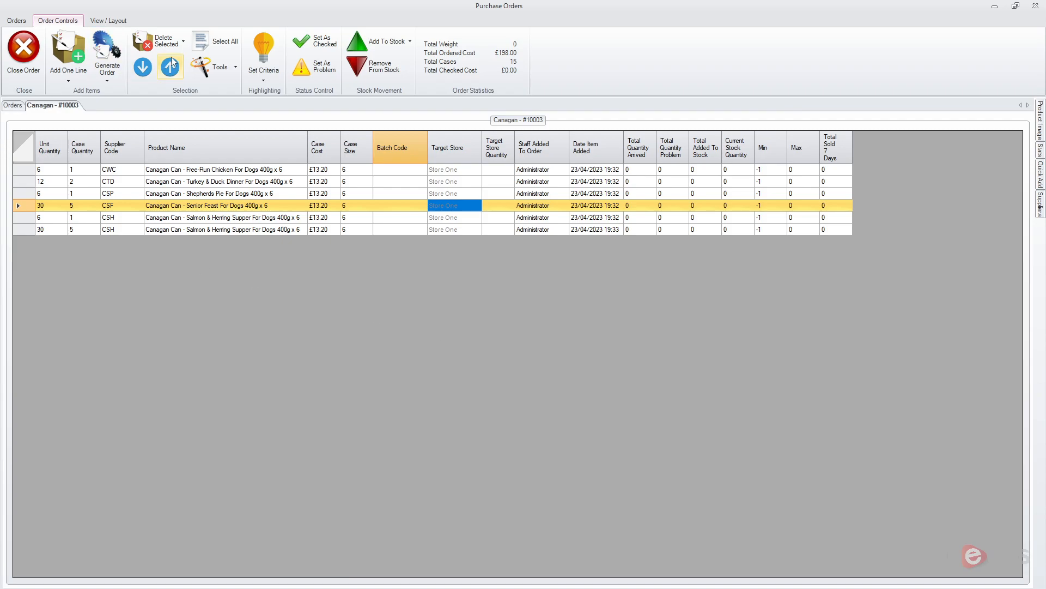
- Delete all items in the order and refill it with all items from the supplier
left_click(183, 41)
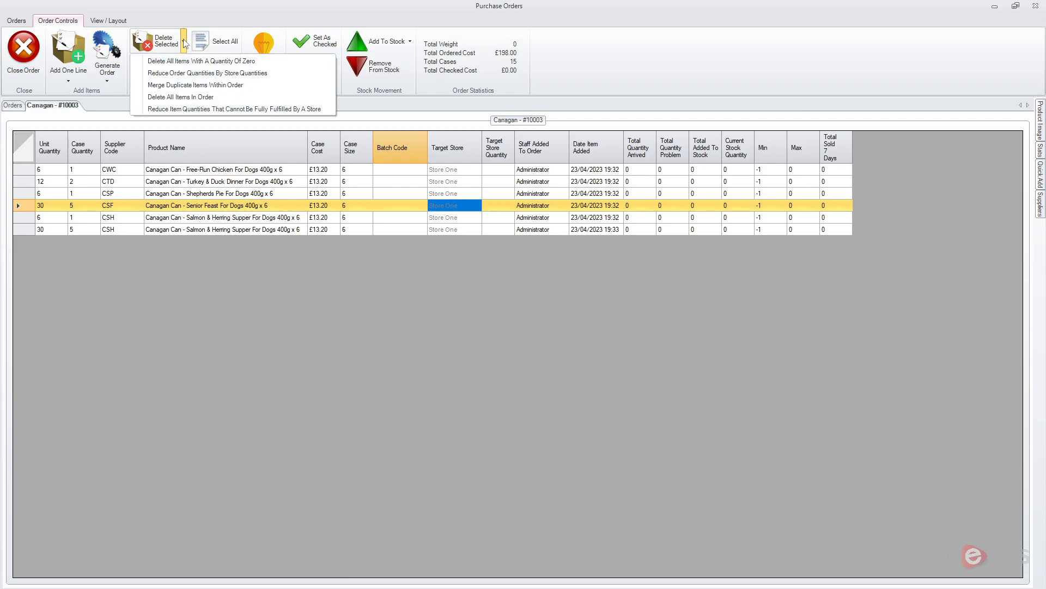
left_click(184, 97)
left_click(663, 378)
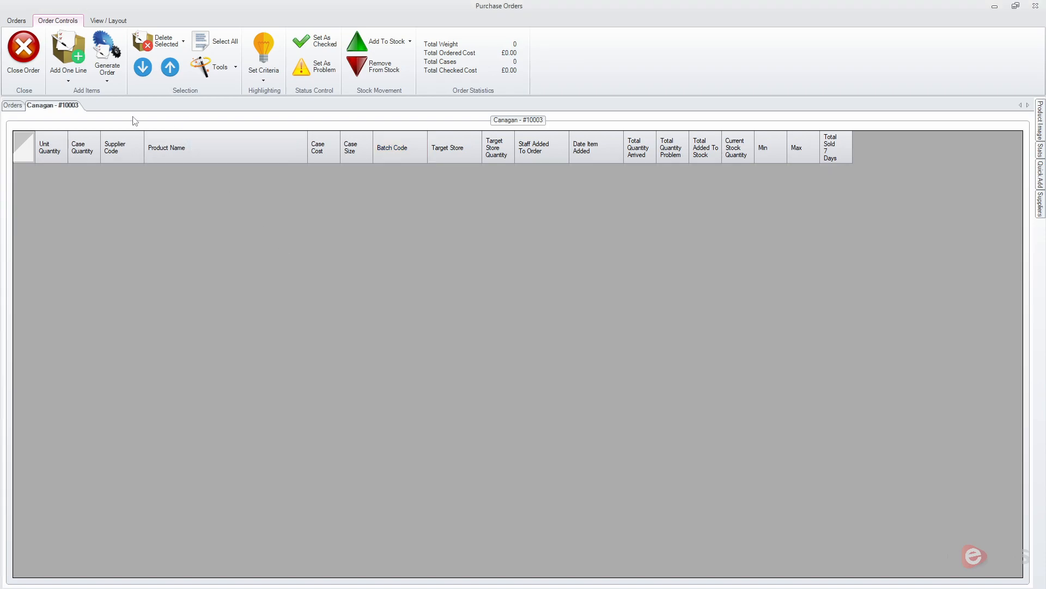
left_click(106, 60)
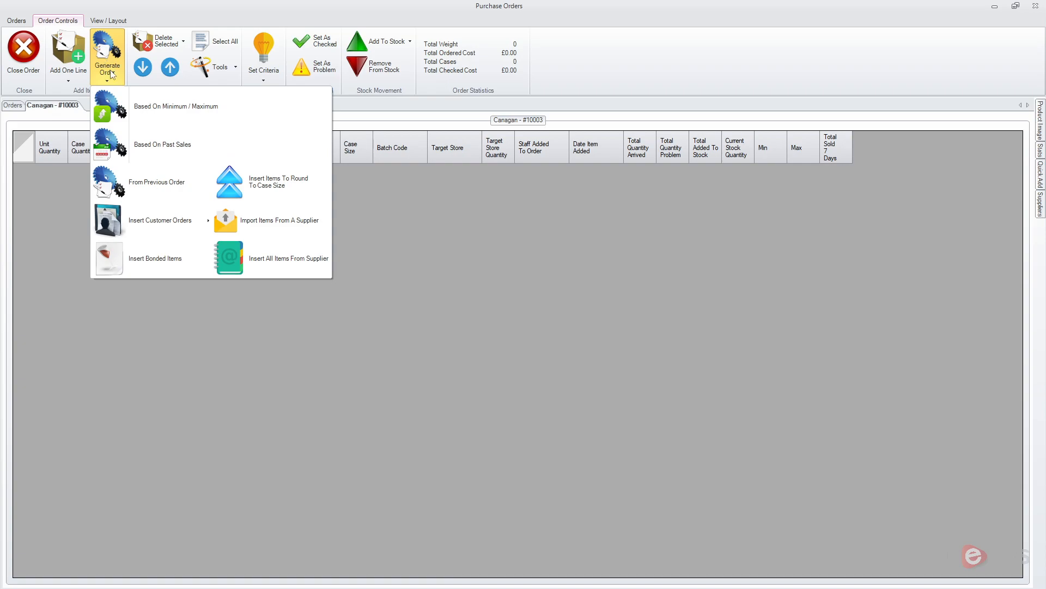
left_click(263, 260)
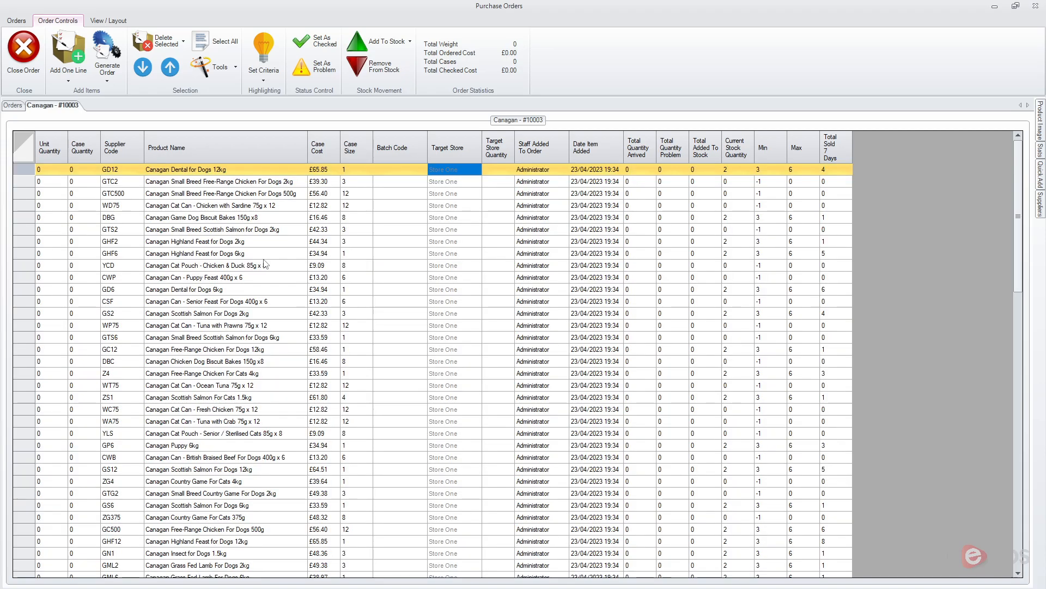
left_click(66, 254)
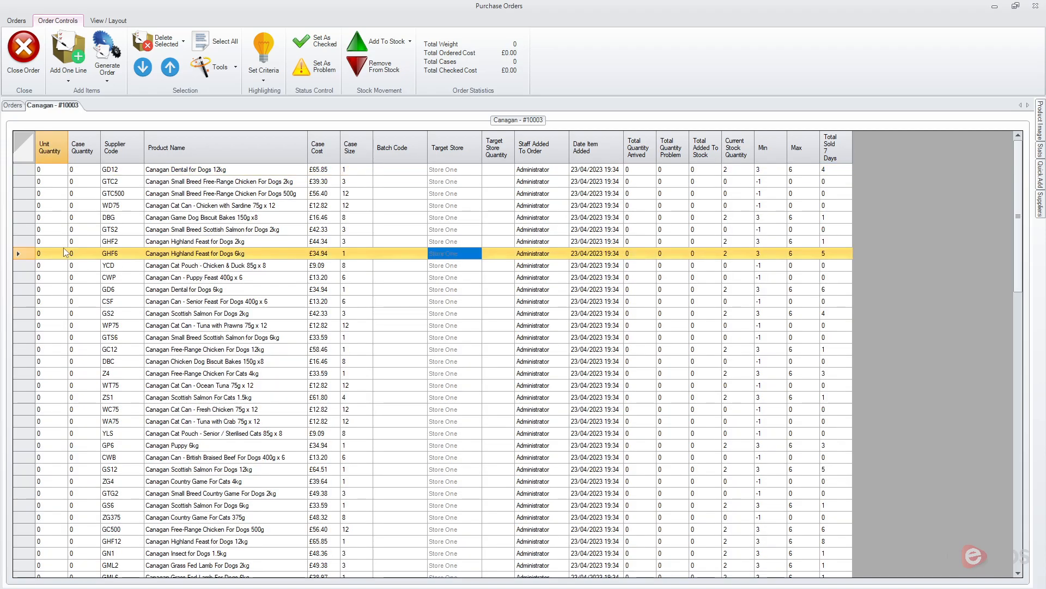
left_click(832, 300)
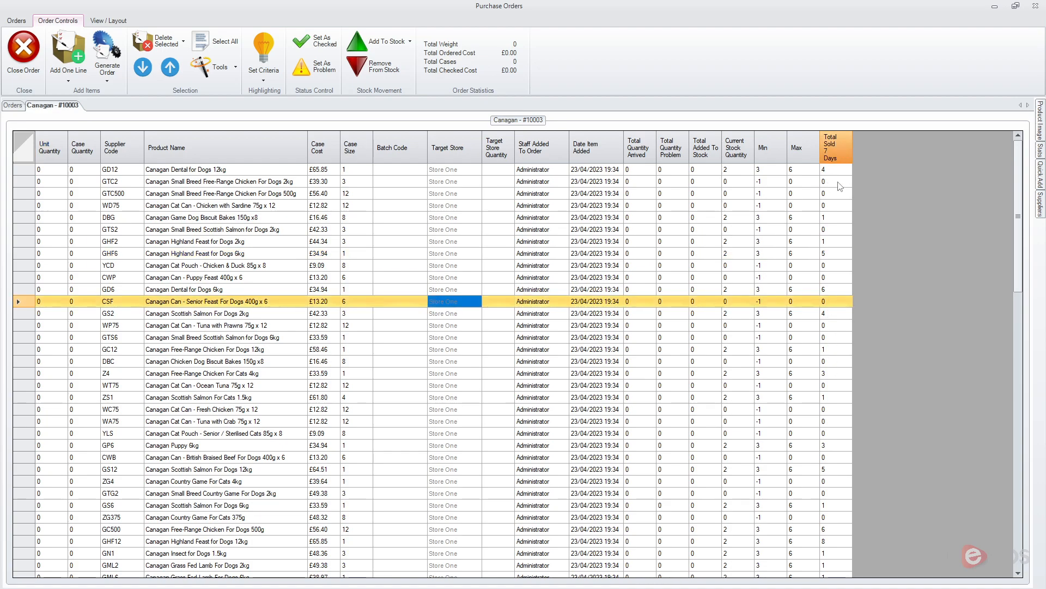
- Set the case quantity of WD75 to 1 and of GHF6 to 5
left_click(57, 231)
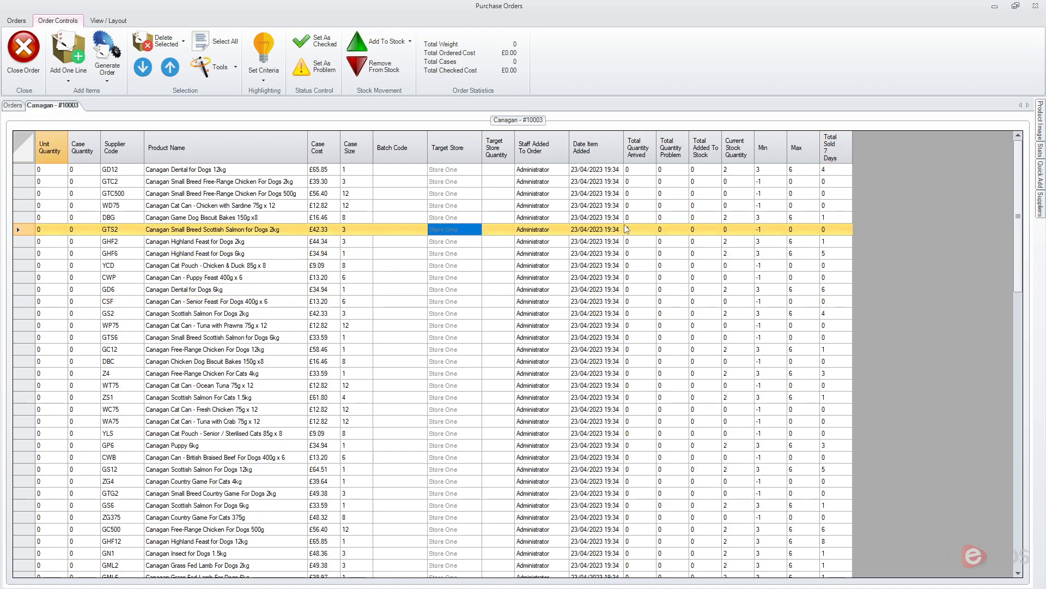
left_click(77, 207)
key("Return")
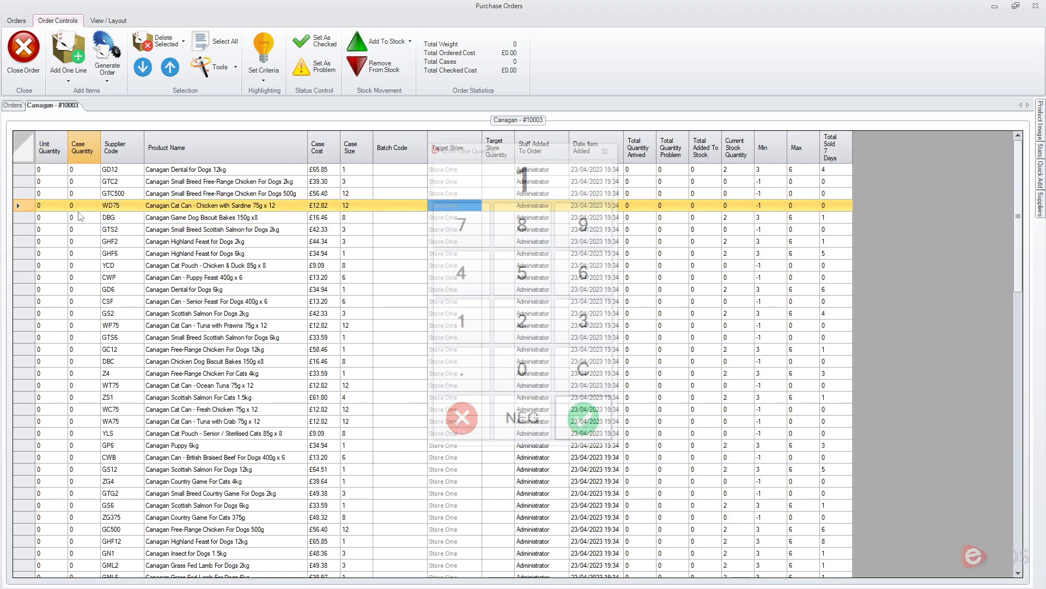
key("Down")
key("Down")
key("Down")
key("Down")
type("5")
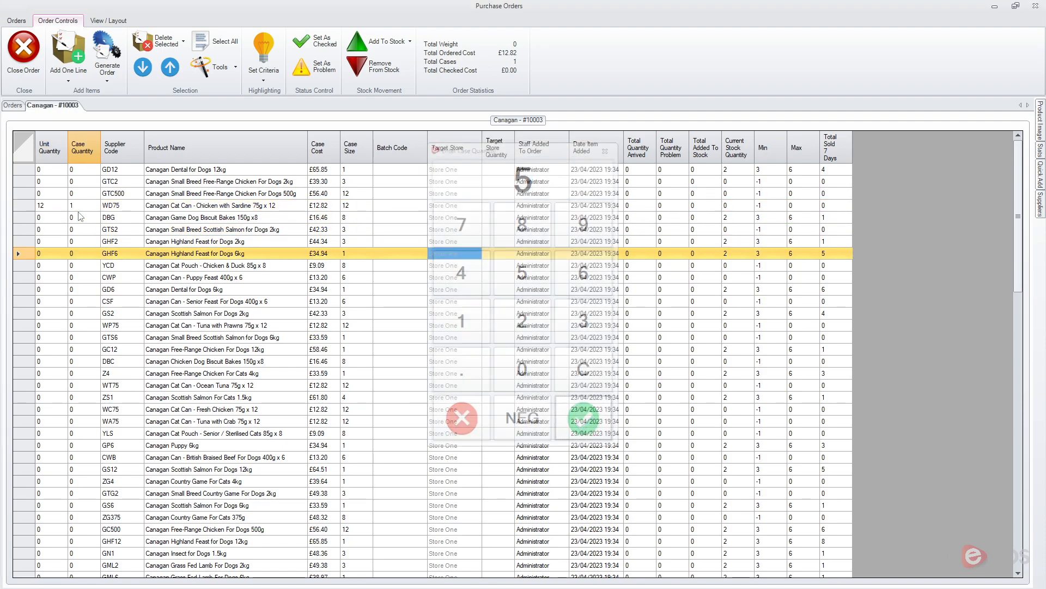
key("Return")
- Set the case quantity of GD6 to 3 and of GS2 to 2
key("Down")
key("Down")
key("Down")
type("3")
key("Return")
key("Down")
key("Down")
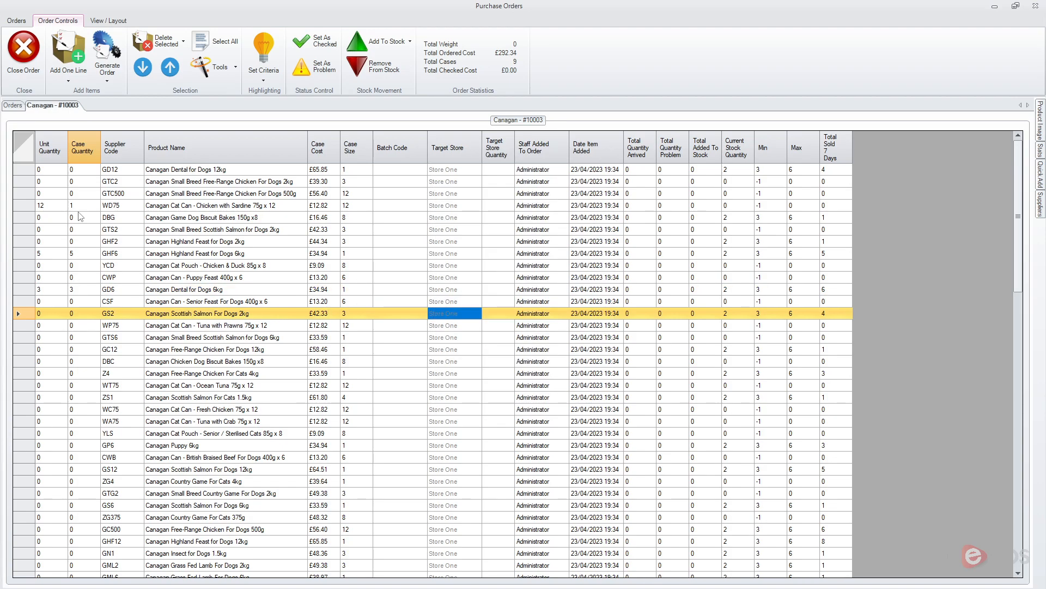
type("2")
key("Return")
- Set the case quantity of WP75 to 6 and of GTS6 to 8
key("Down")
type("6")
key("Return")
key("Down")
type("8")
key("Return")
key("Down")
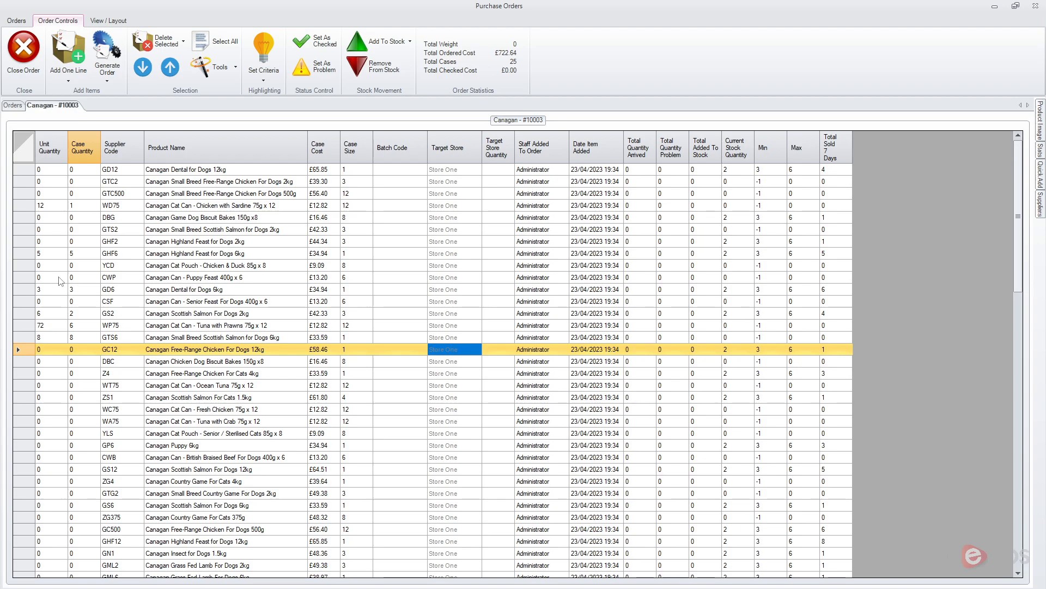
- Delete all items with a quantity of zero from the order
left_click(184, 43)
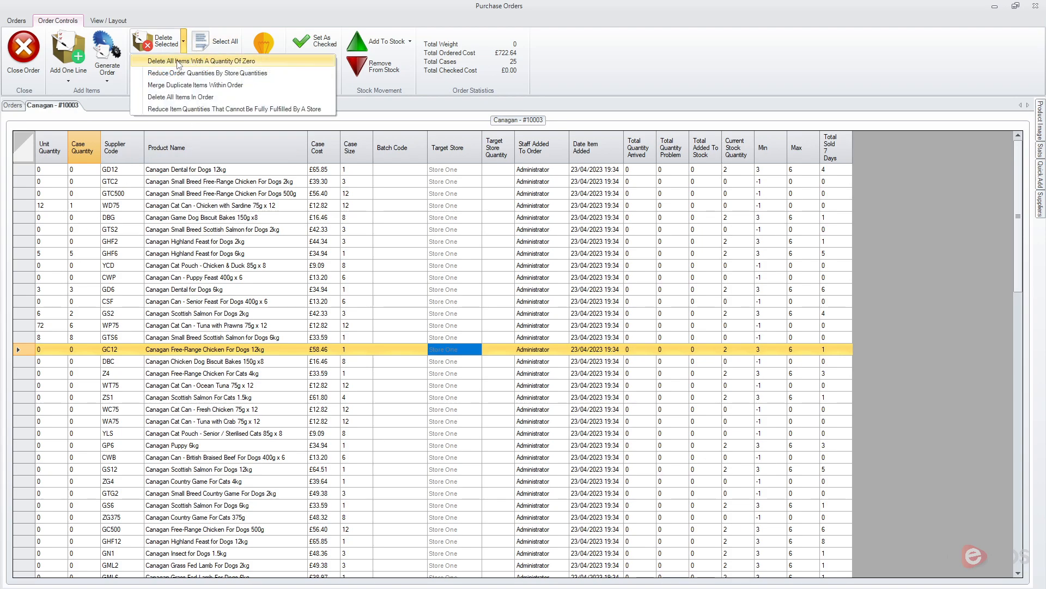
left_click(215, 63)
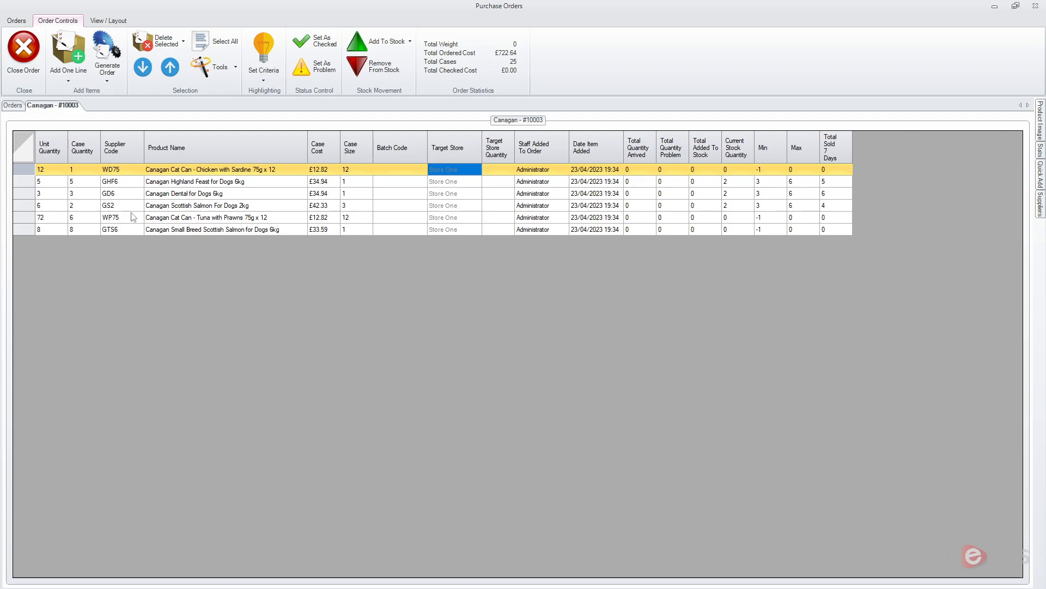
- Check the suppliers of the first order line, and look at the supplier and cost options of the Canagan Highland Feast for Dogs 6kg line
left_click(1041, 206)
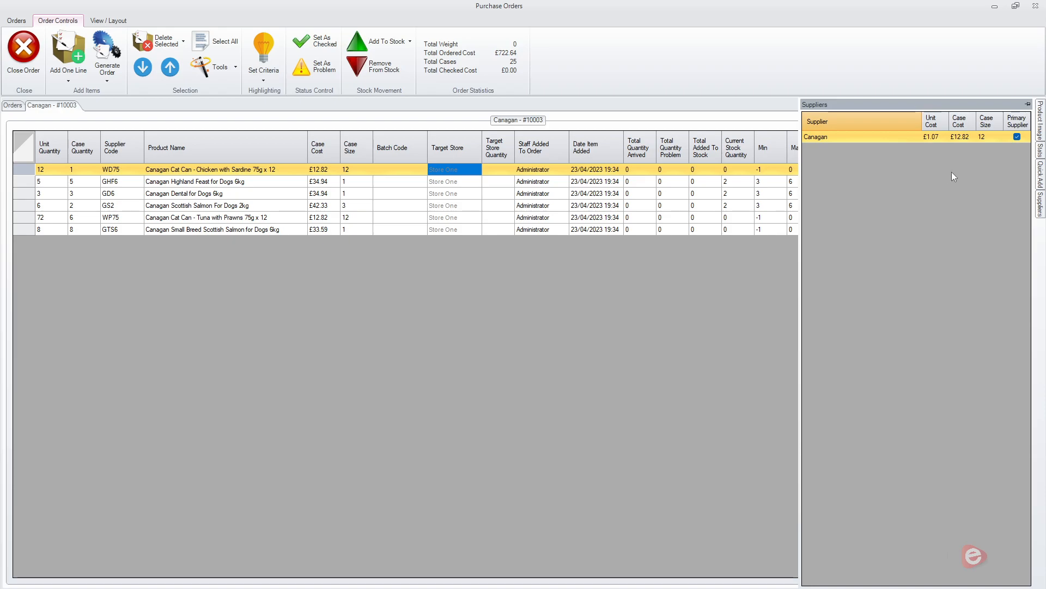
left_click(704, 191)
left_click(387, 183)
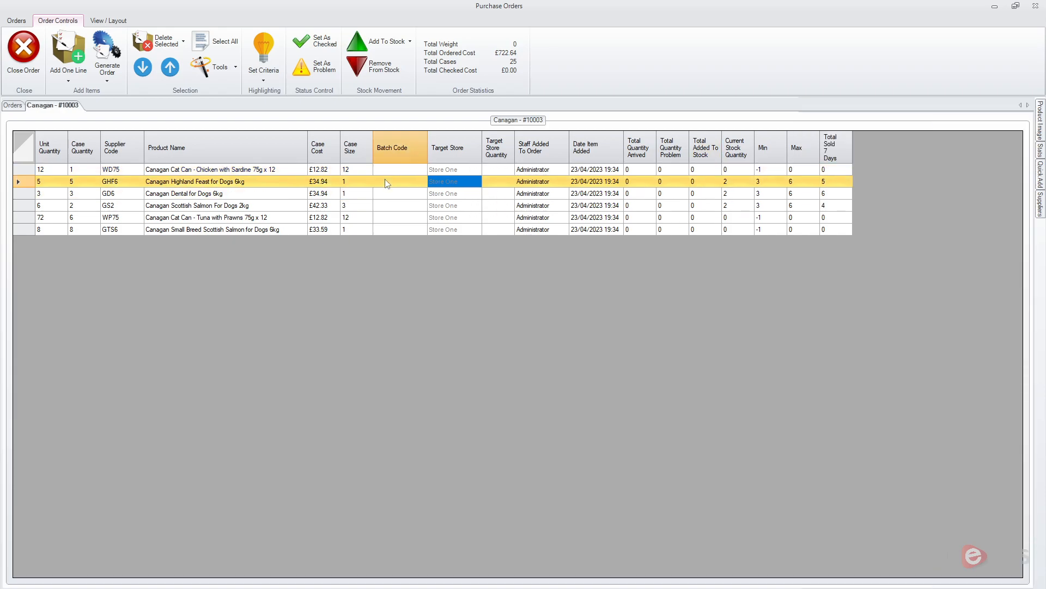
right_click(348, 182)
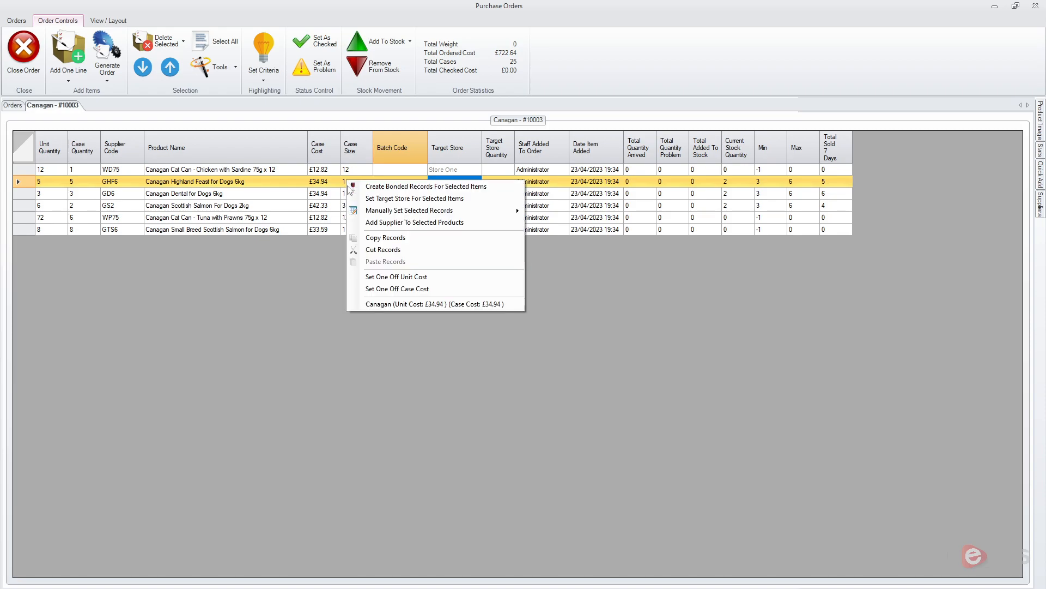
left_click(290, 207)
key("Up")
key("Up")
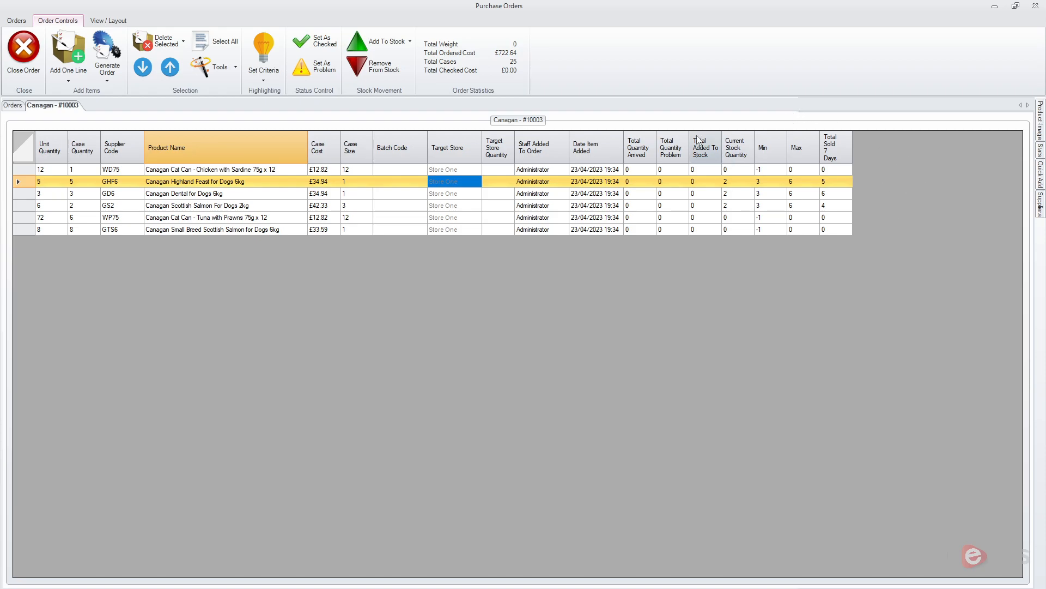
- Delete all items in the order
left_click(188, 44)
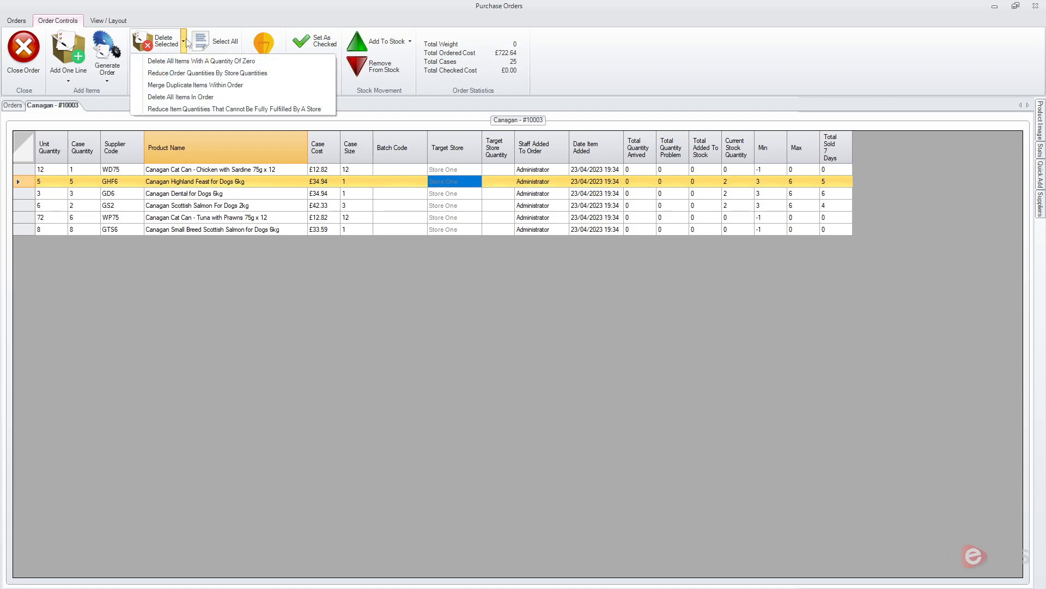
left_click(180, 93)
key("Return")
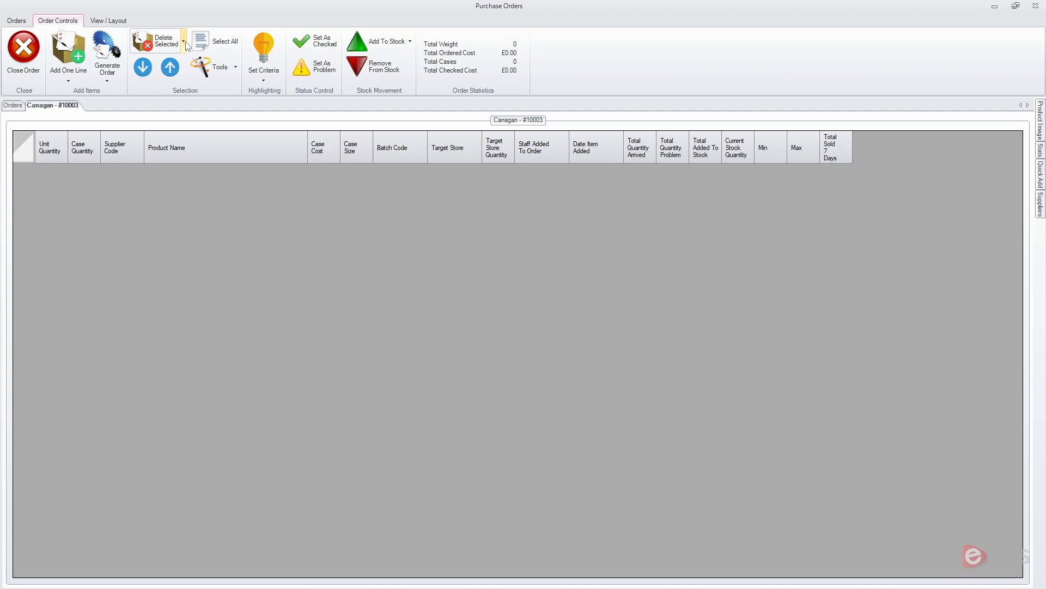
- Start importing items from a supplier into the order and move the import window aside
left_click(105, 52)
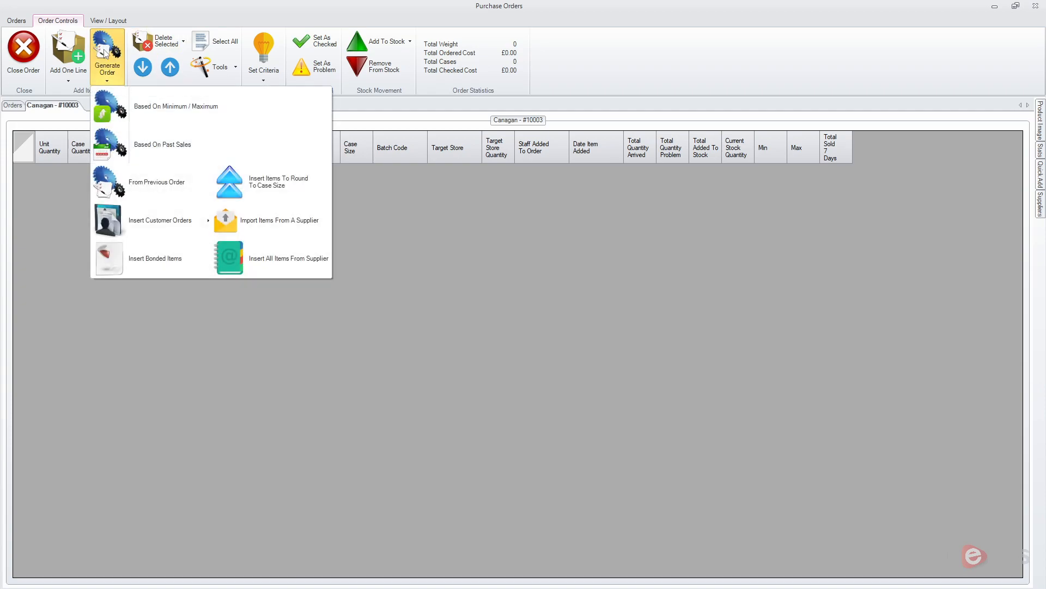
left_click(289, 228)
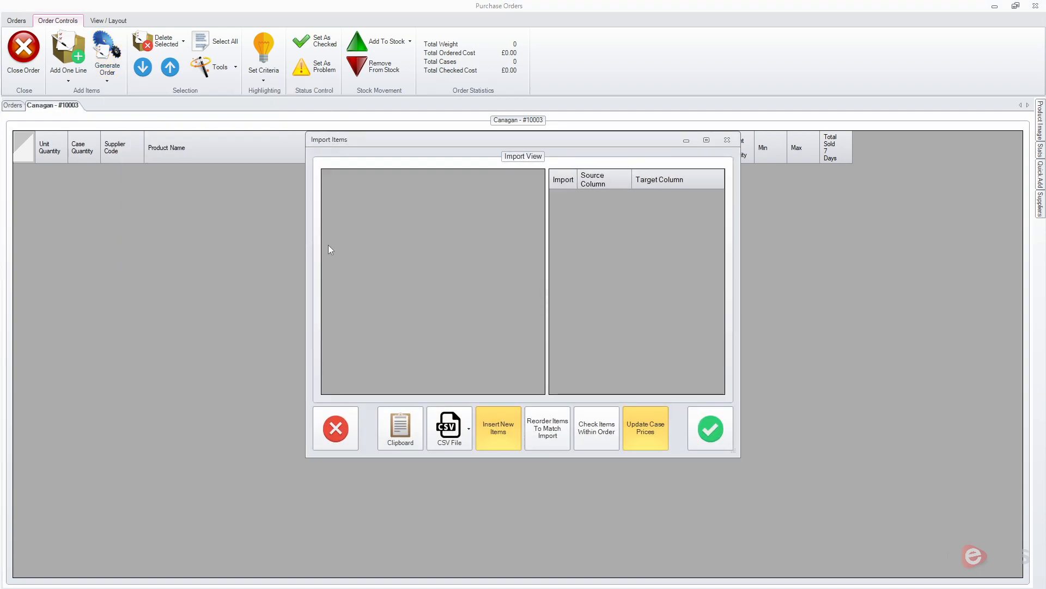
left_click_drag(468, 141, 320, 110)
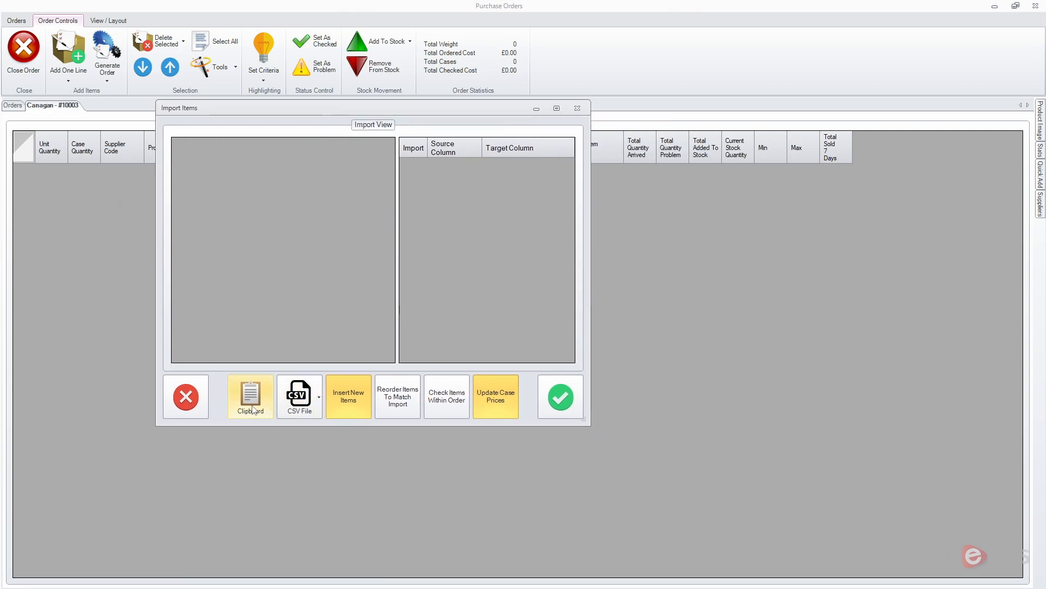
- Switch to the Excel workbook, copy its whole Code, Cost and Quantity table, and return to the item import
left_click_drag(534, 588, 323, 72)
double_click(323, 72)
left_click_drag(29, 138, 104, 543)
scroll(141, 327, "up", 6)
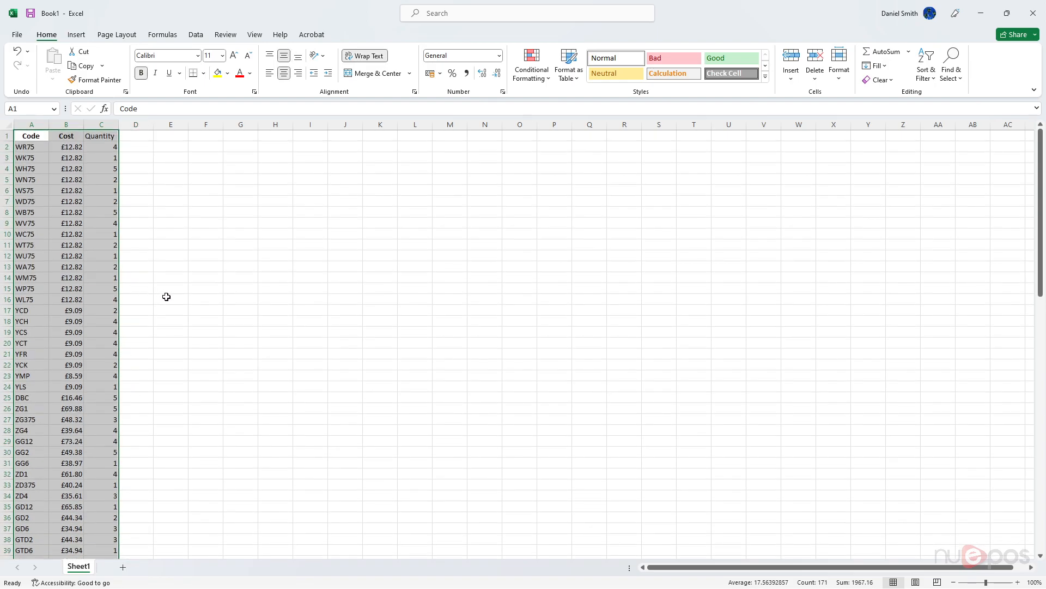
key("ctrl+c")
key("ctrl+q")
left_click(978, 19)
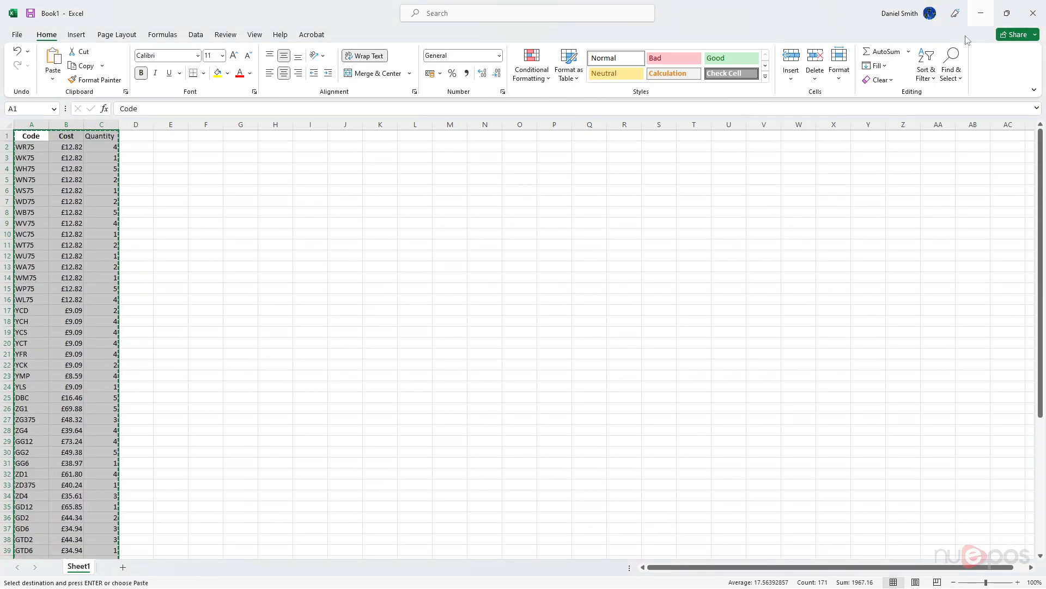
left_click(983, 16)
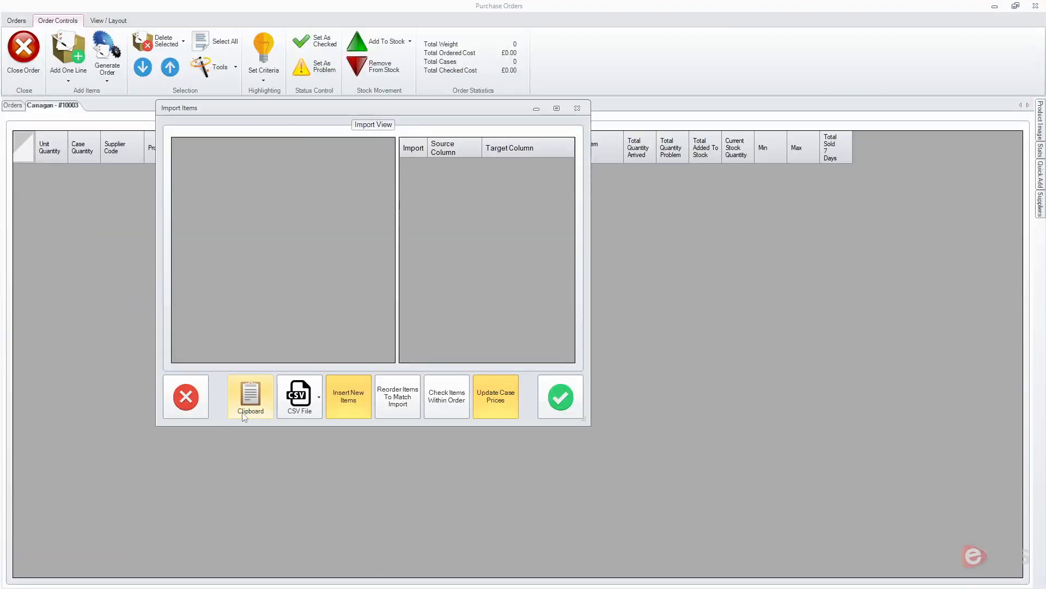
- Load the copied table from the clipboard into the import and map source column 0 to Supplier Code
left_click(252, 394)
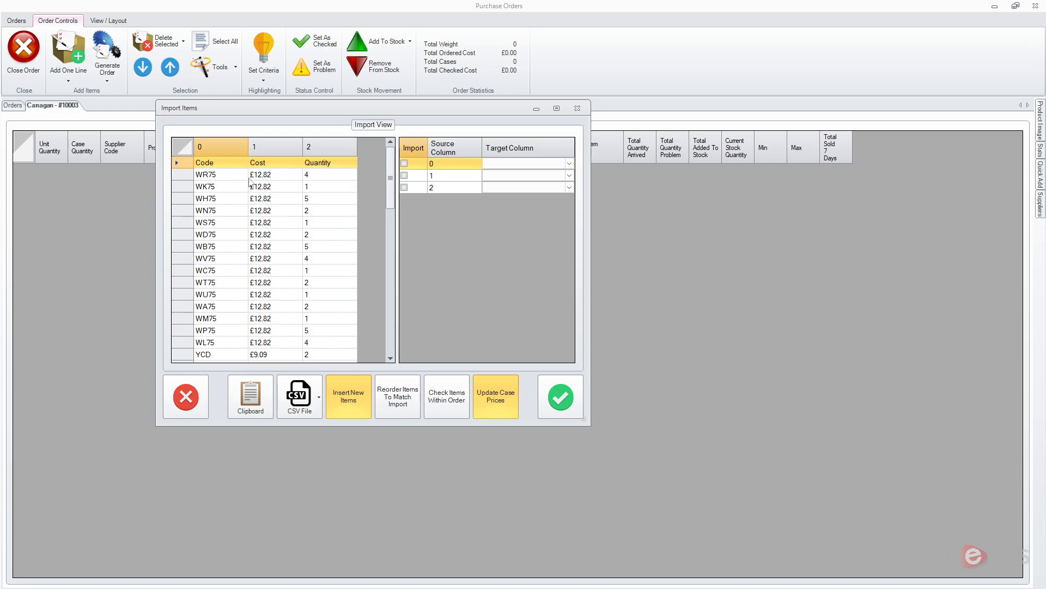
left_click(517, 166)
left_click(523, 166)
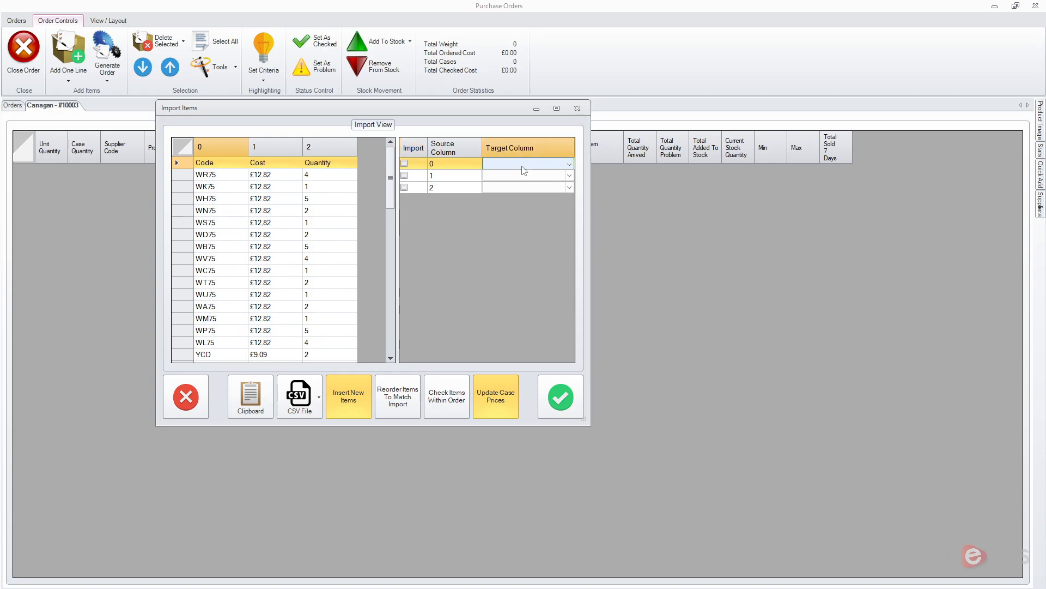
left_click(523, 167)
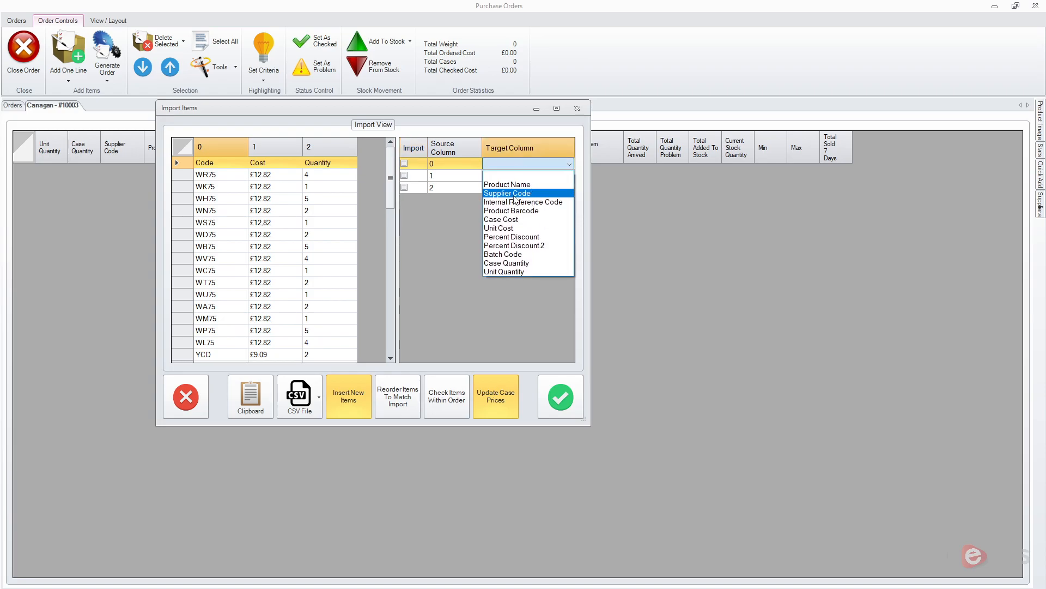
left_click(510, 194)
- Map source column 1 to Case Cost and source column 2 to Case Quantity, keeping Update Case Prices enabled
left_click(539, 176)
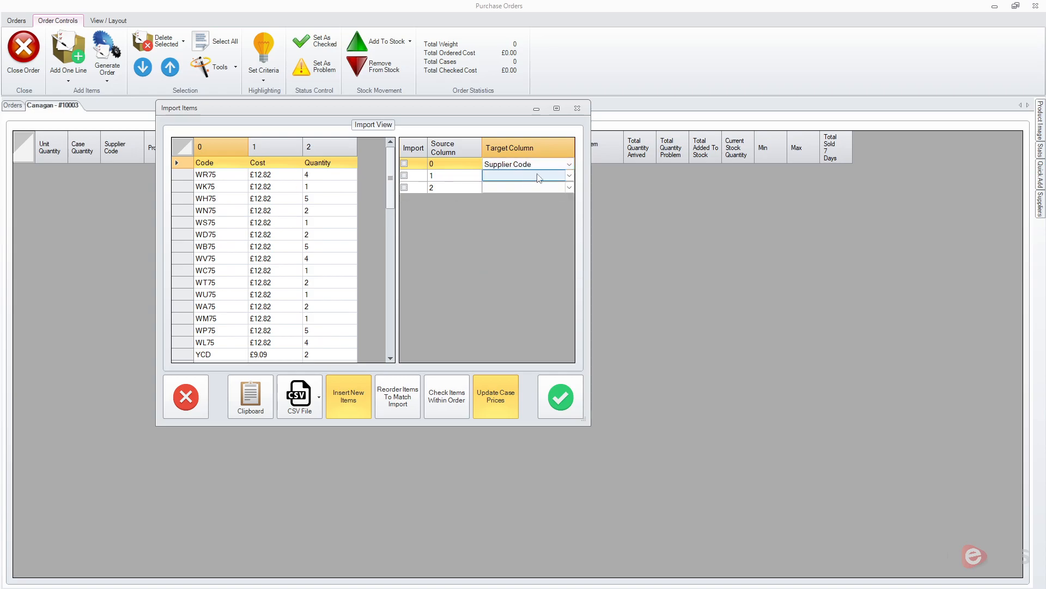
left_click(537, 176)
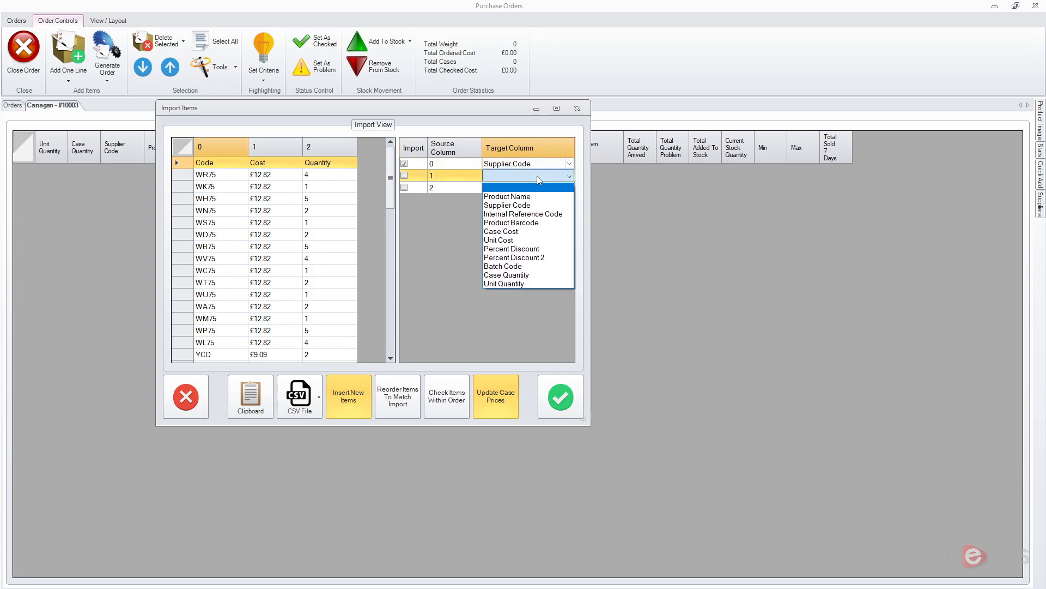
left_click(541, 233)
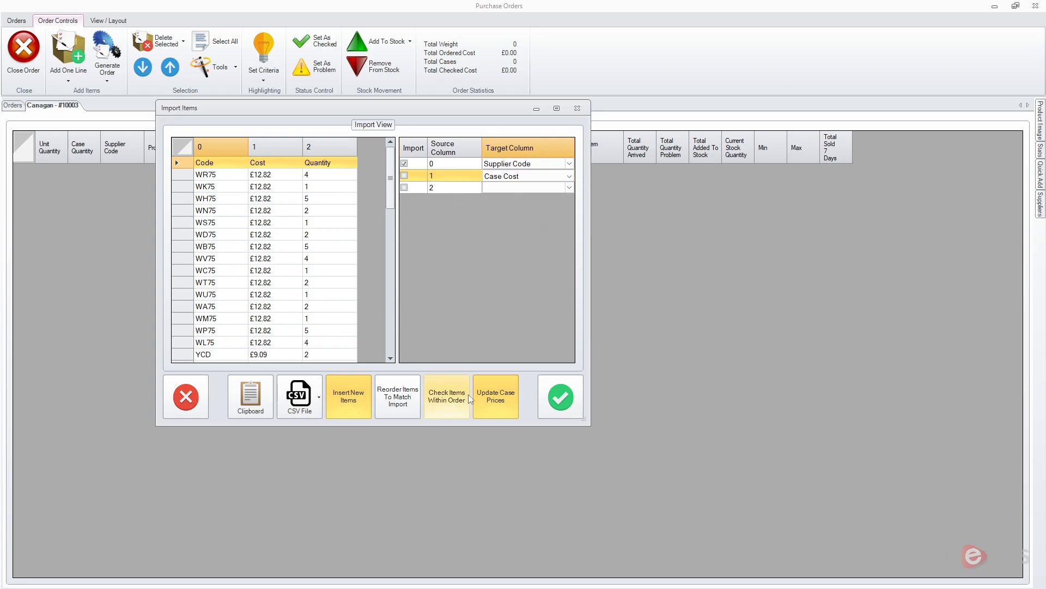
left_click(495, 397)
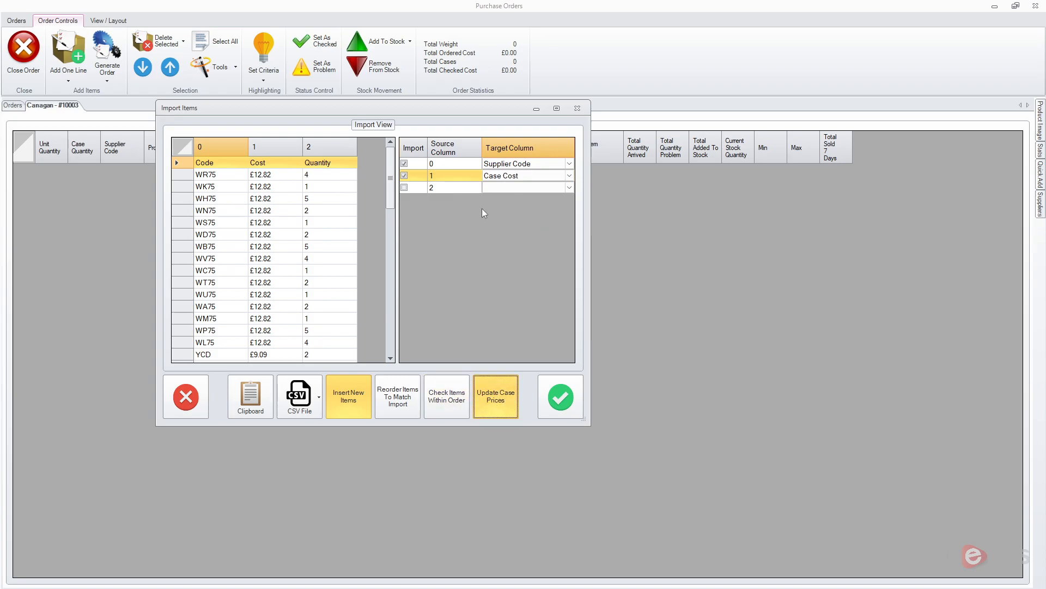
left_click(478, 188)
left_click(497, 190)
left_click(497, 189)
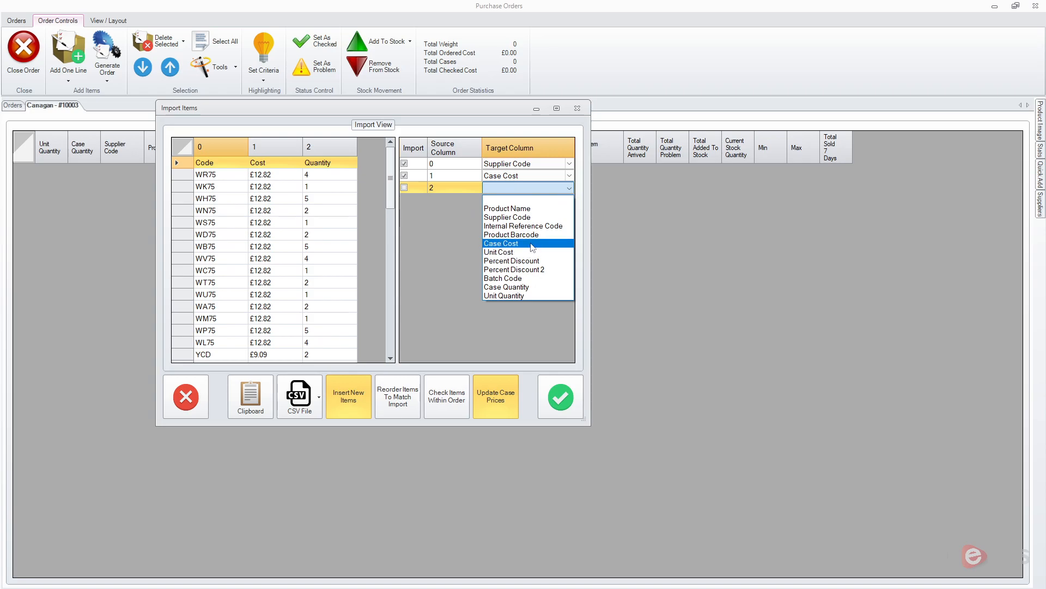
left_click(531, 288)
left_click(466, 176)
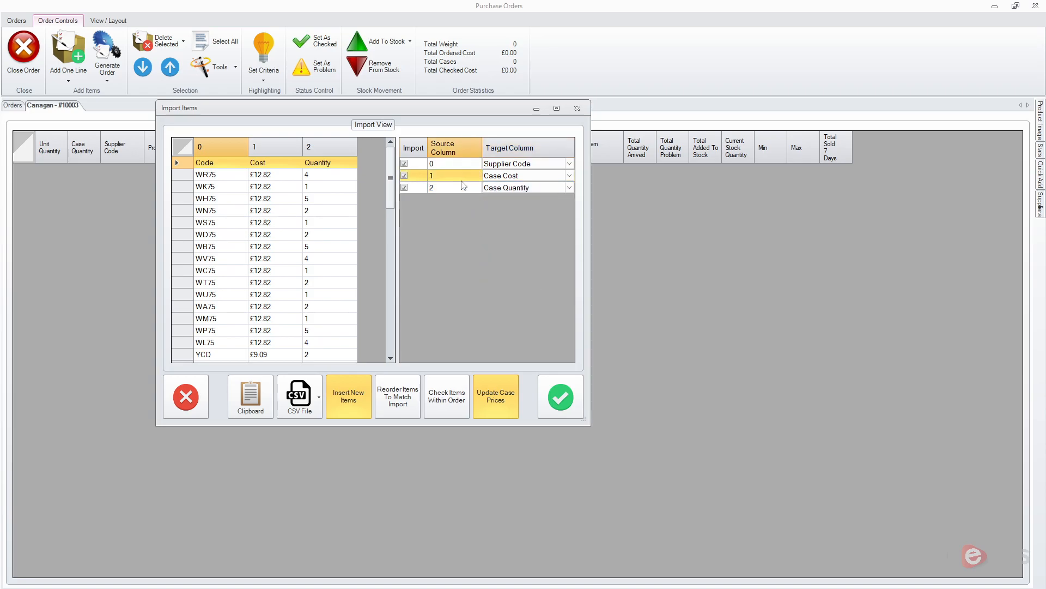
- Run the import with Insert New Items enabled, view the import results and close them
left_click(358, 406)
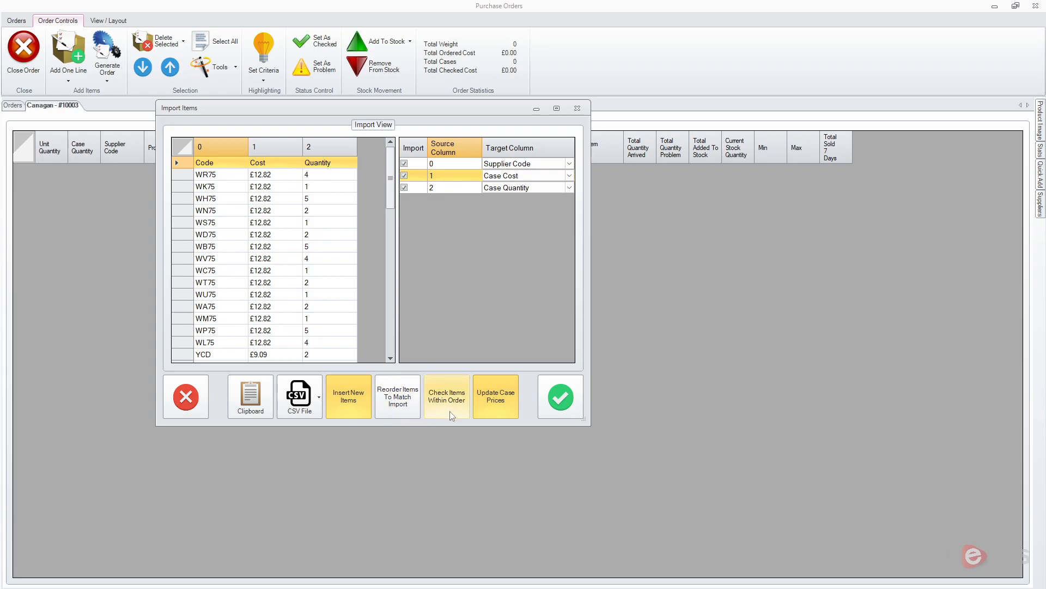
left_click(336, 410)
left_click(561, 397)
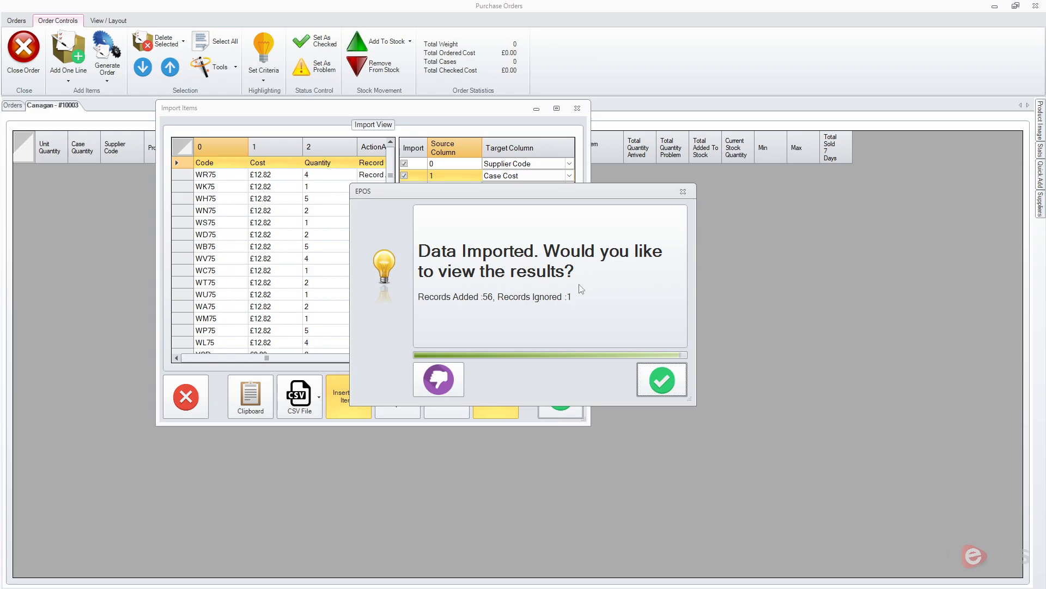
left_click(668, 383)
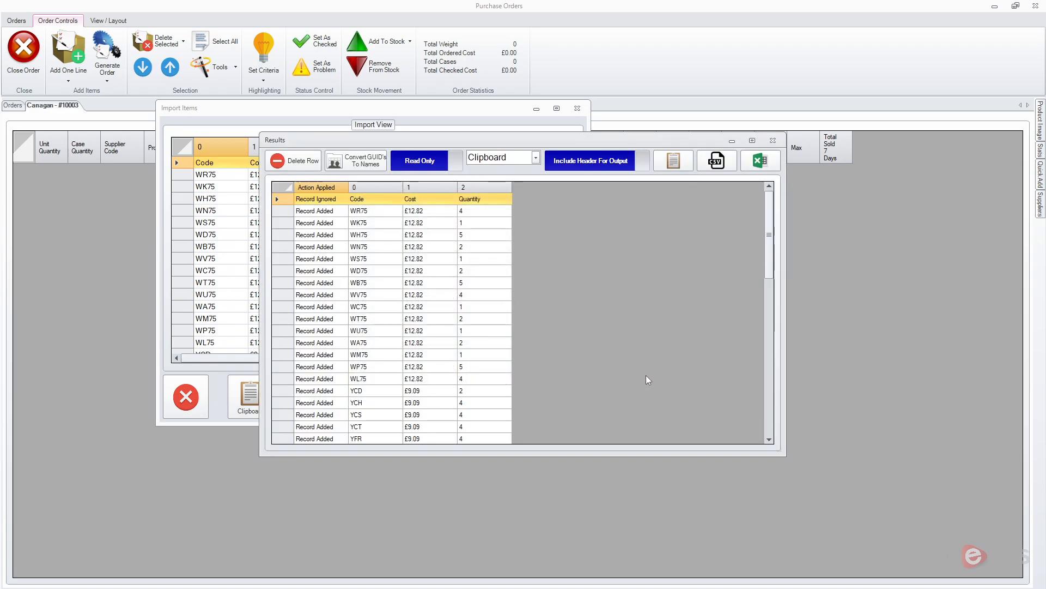
mouse_move(772, 229)
left_mouse_down()
mouse_move(772, 402)
mouse_move(767, 214)
left_mouse_up()
left_click(773, 141)
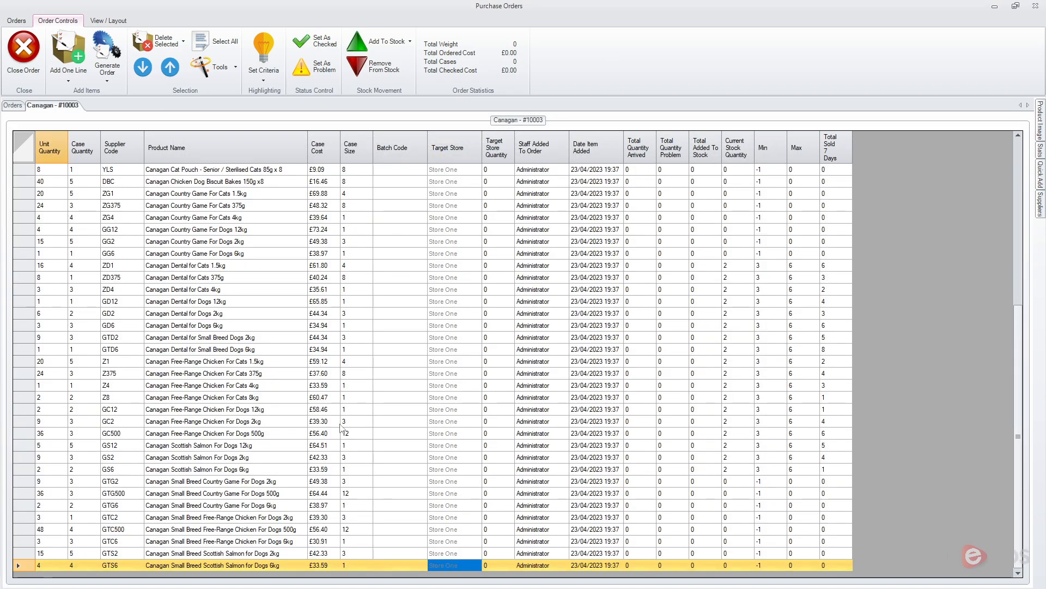
- Look through the imported items and their quantities in the order
scroll(324, 419, "up", 8)
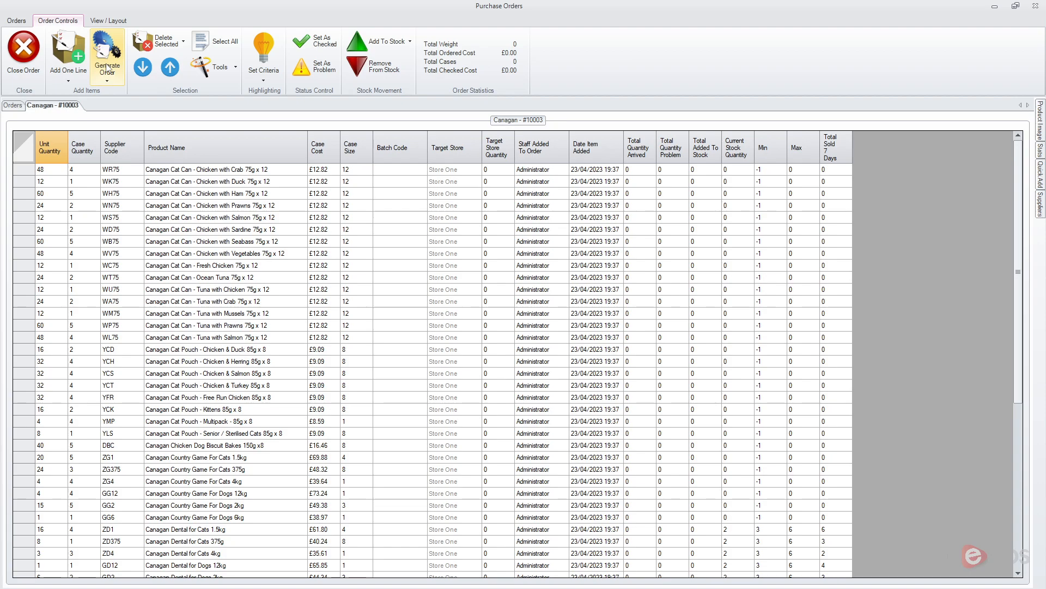
left_click(631, 253)
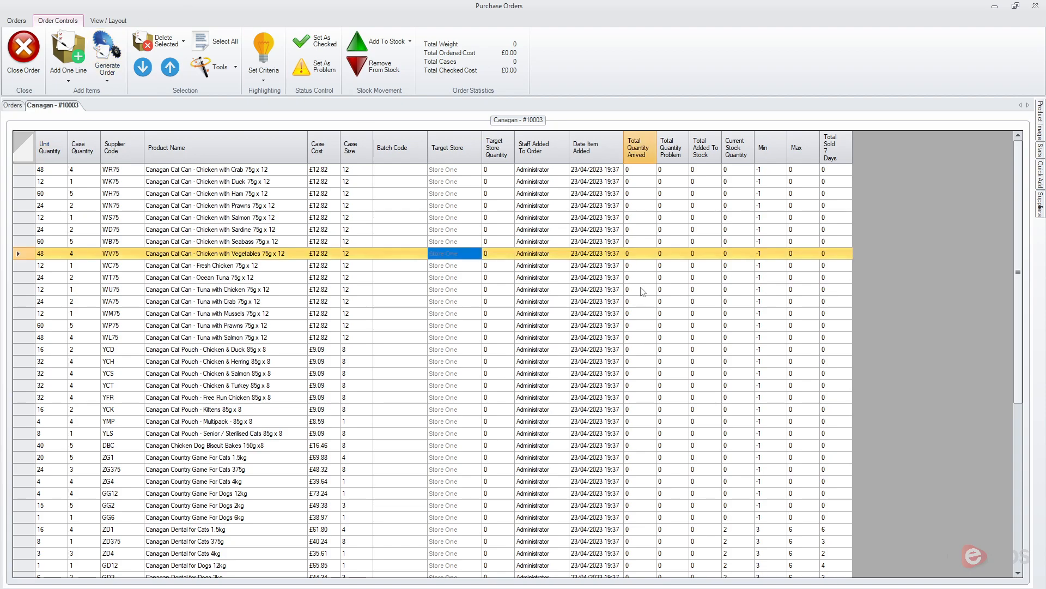
left_click(240, 205)
scroll(267, 256, "down", 7)
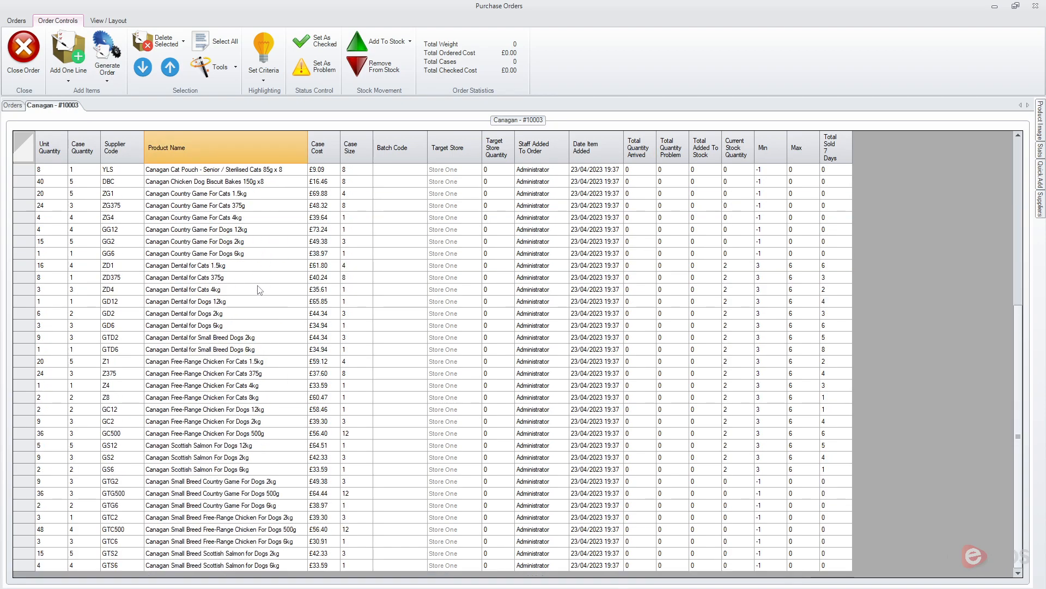
- View the highlighting criteria available for the order's items without changing the standard highlighting
scroll(242, 281, "up", 7)
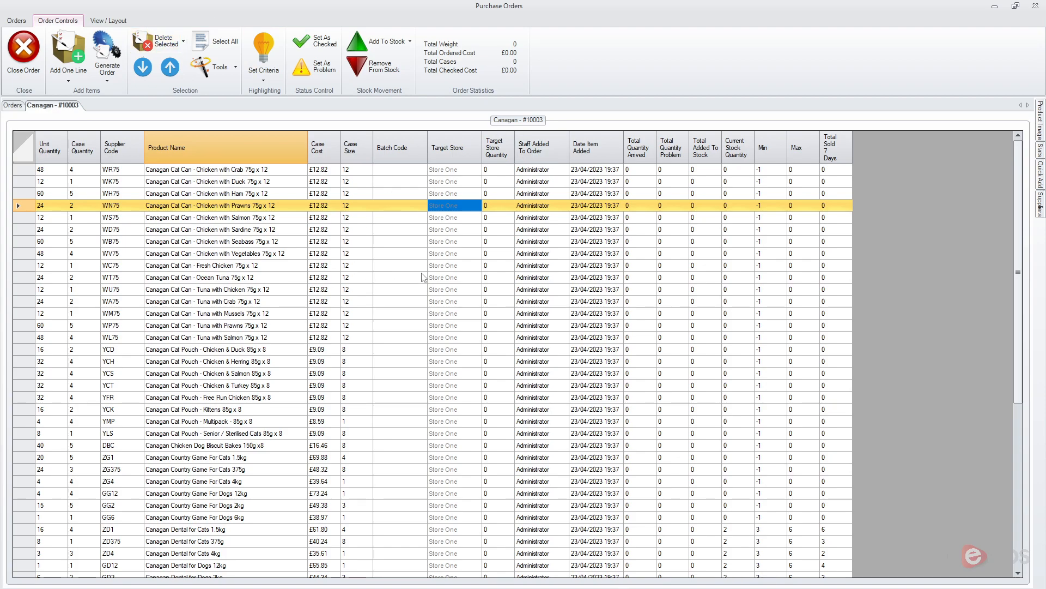
left_click(266, 48)
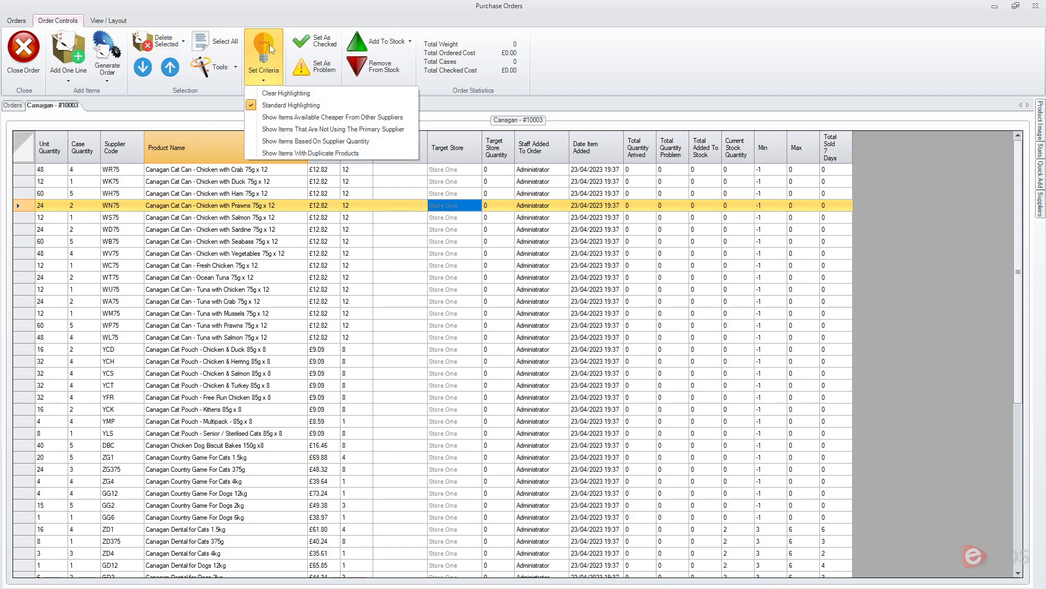
left_click(269, 45)
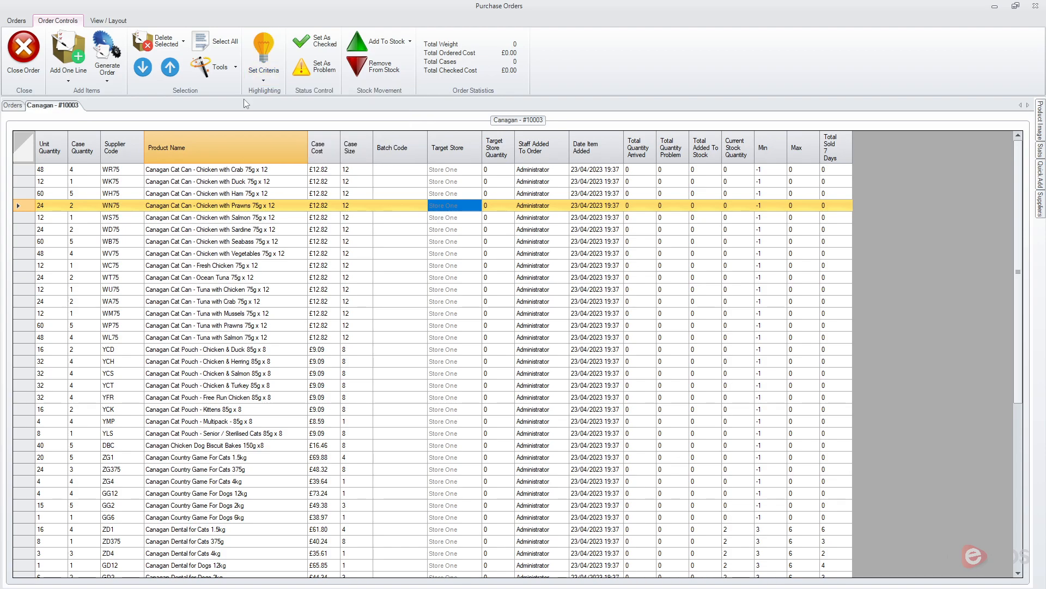
- Close and reopen the newest Canagan order, and open the previous Canagan order alongside it
left_click(23, 50)
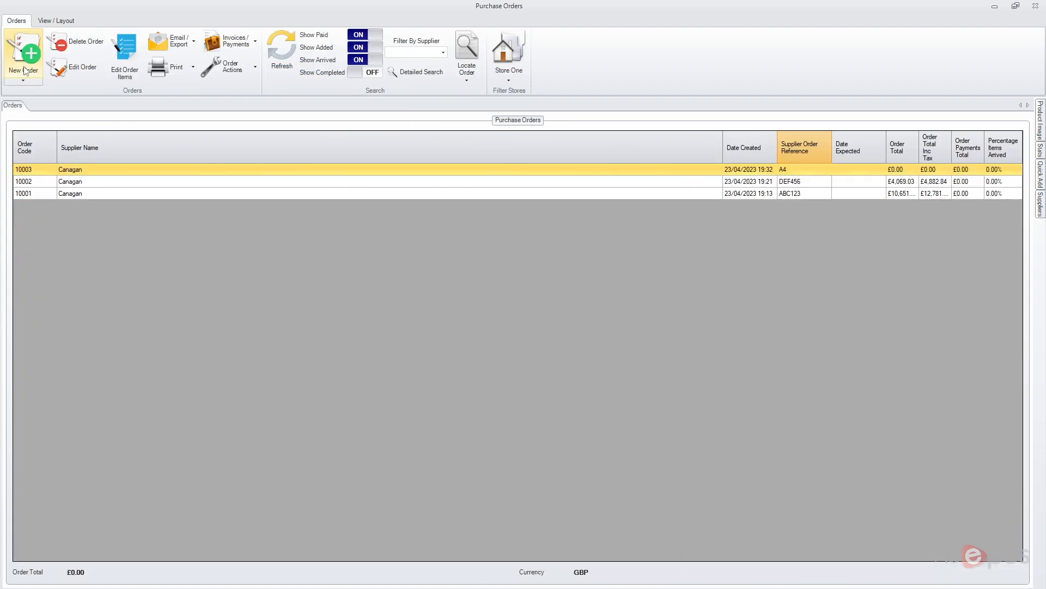
double_click(155, 172)
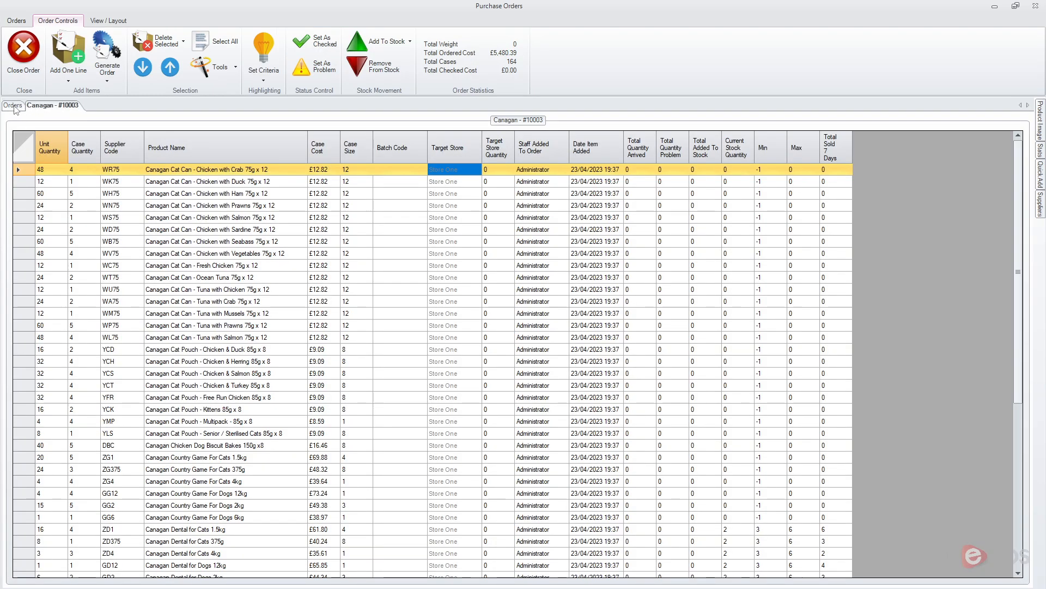
left_click(13, 105)
double_click(135, 185)
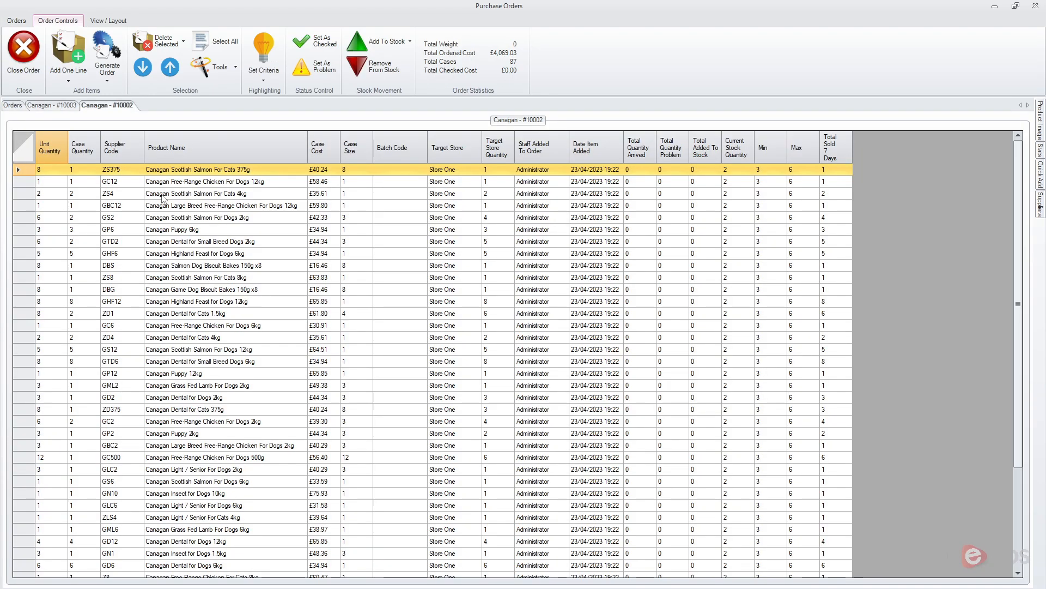
- Copy the seven records from Canagan Puppy 6kg through Canagan Highland Feast for Dogs 12kg and paste them into the newest Canagan order
left_click_drag(205, 229, 205, 300)
right_click(205, 259)
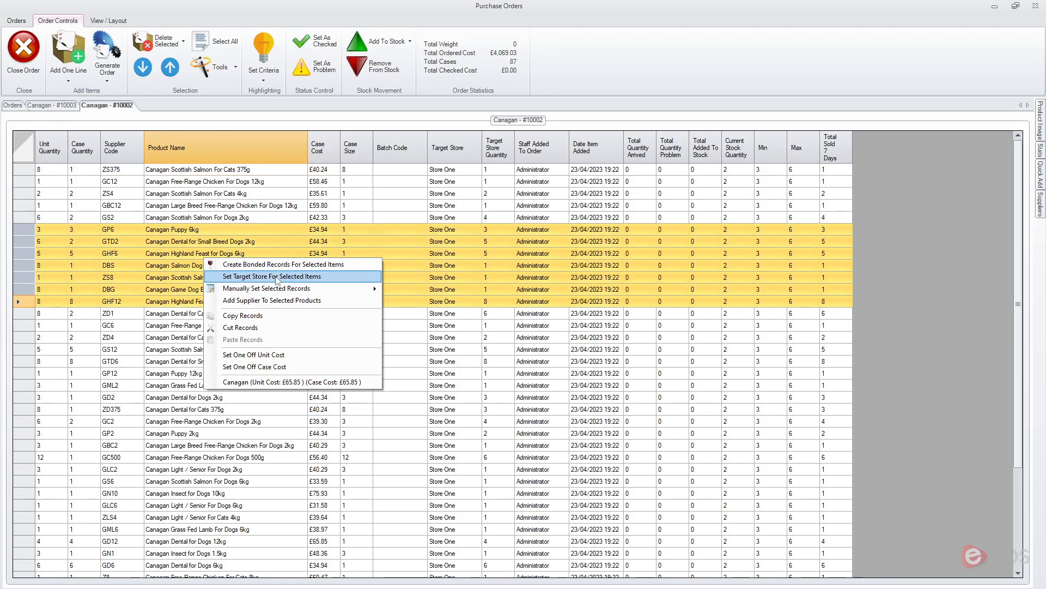
left_click(277, 325)
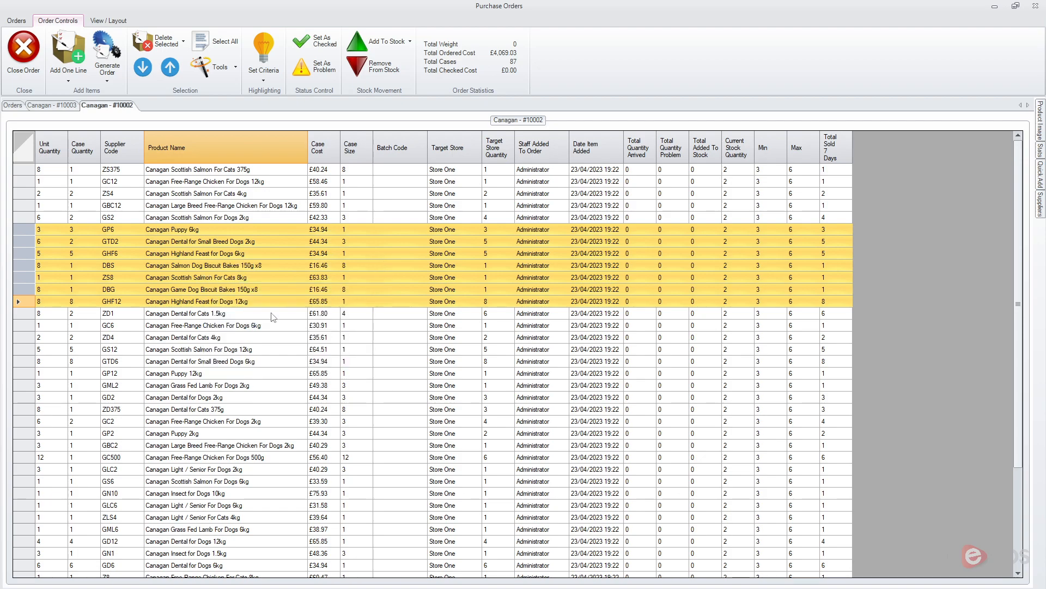
left_click(53, 106)
right_click(884, 249)
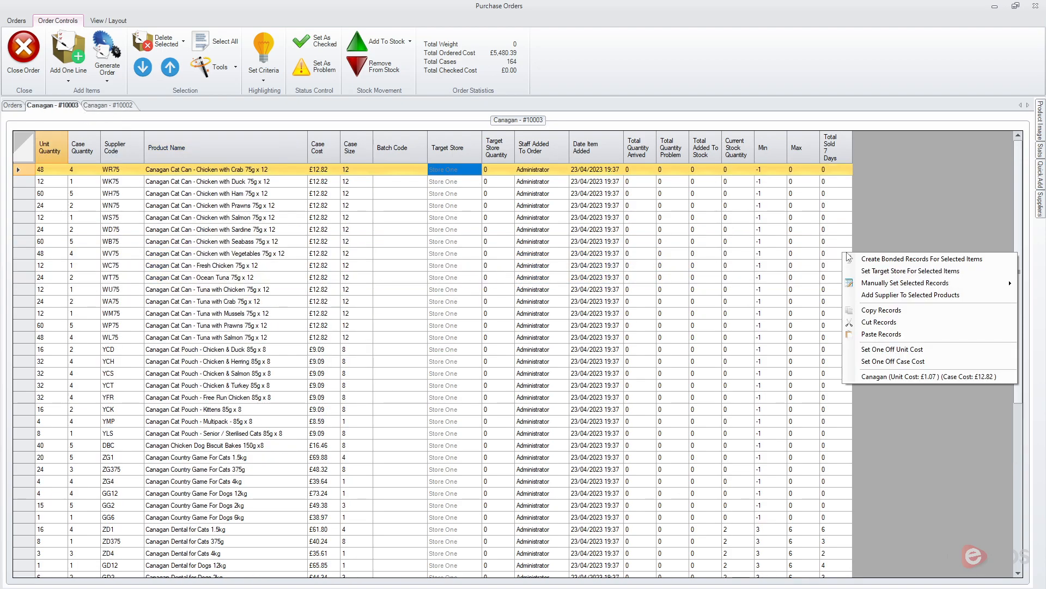
left_click(901, 340)
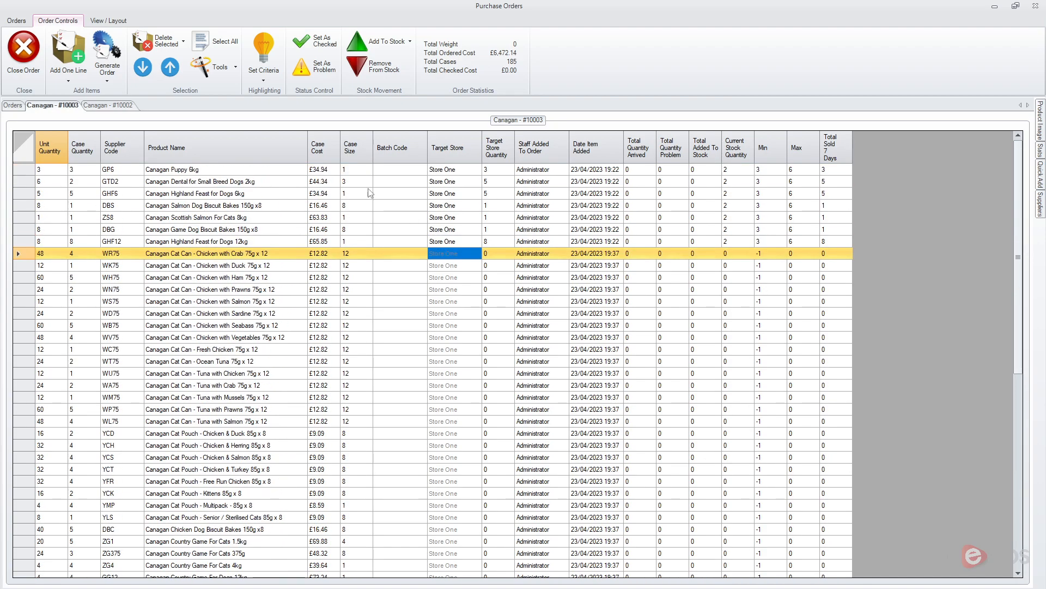
- Close both open Canagan orders, exit Purchase Orders and return to the main menu
left_click(24, 52)
left_click(52, 106)
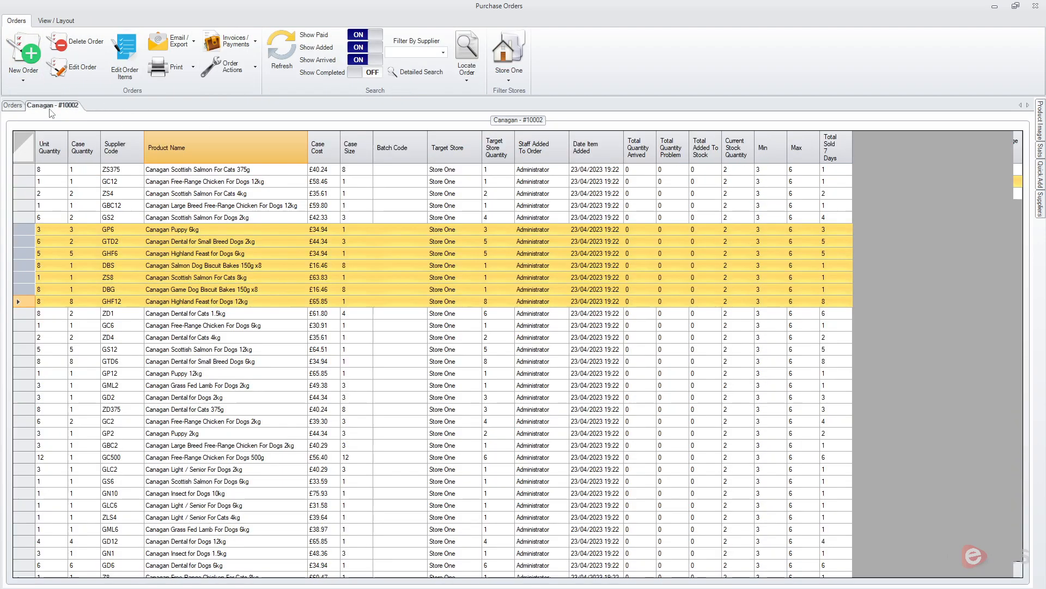
left_click(22, 41)
left_click(1034, 6)
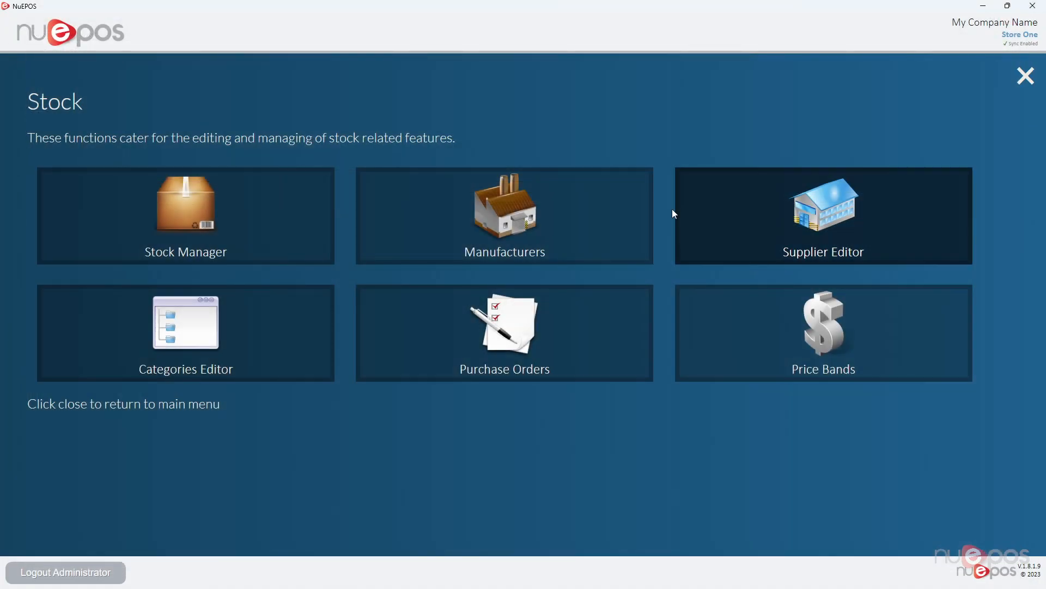
left_click(1026, 76)
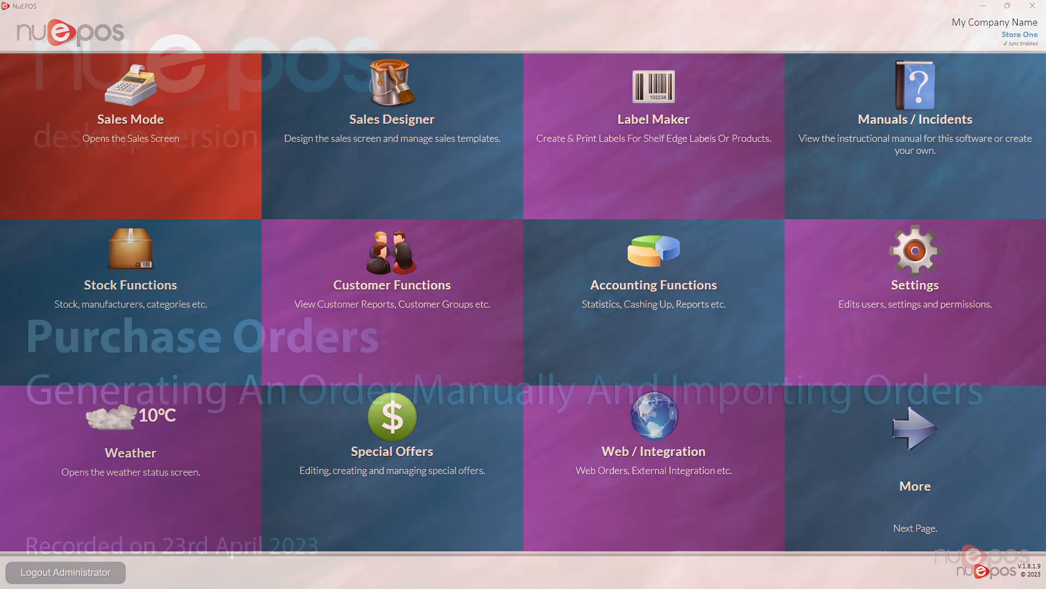